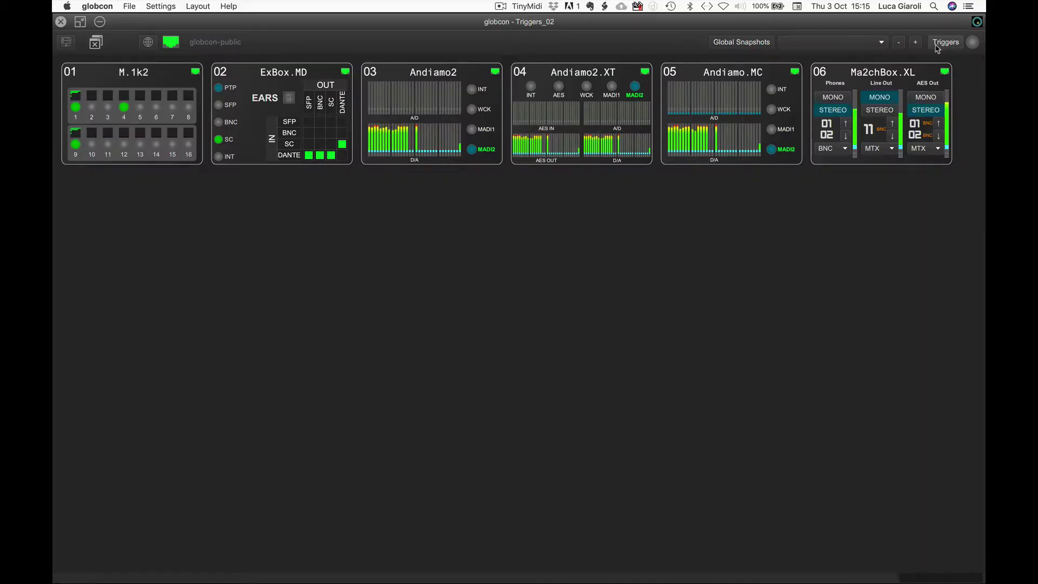
Add a MIDI Manager trigger source named TynyMIDI with the CoreMIDI4J - TinyMidiCommanderSource input, and select it in the source list.
click(941, 46)
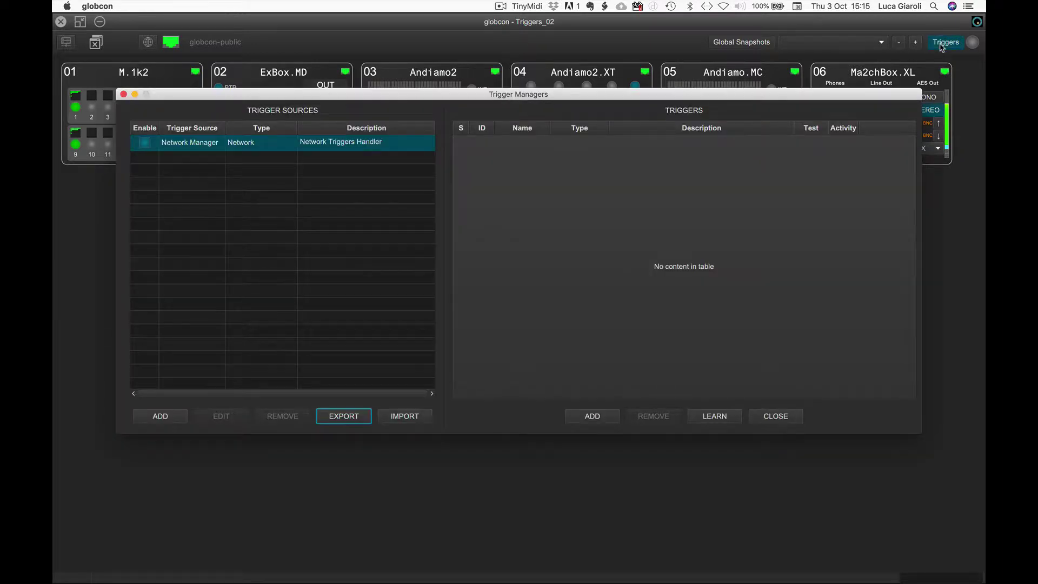
click(146, 416)
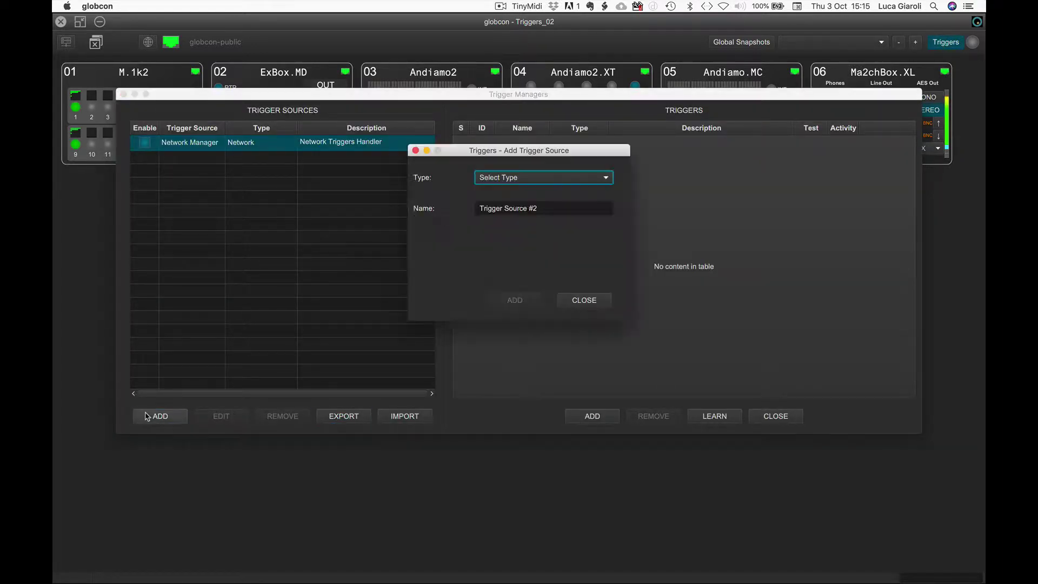
click(497, 178)
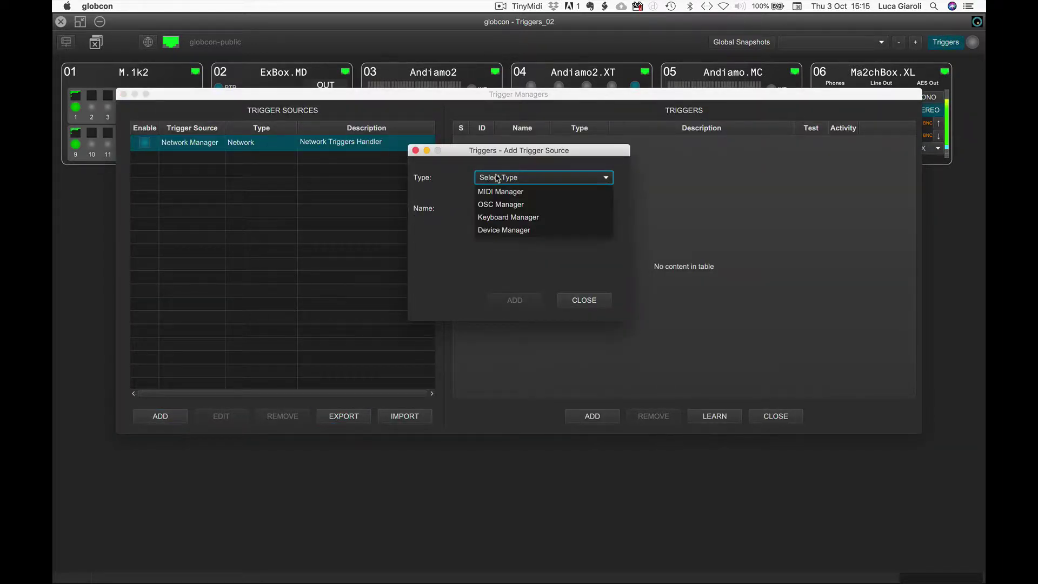
click(497, 192)
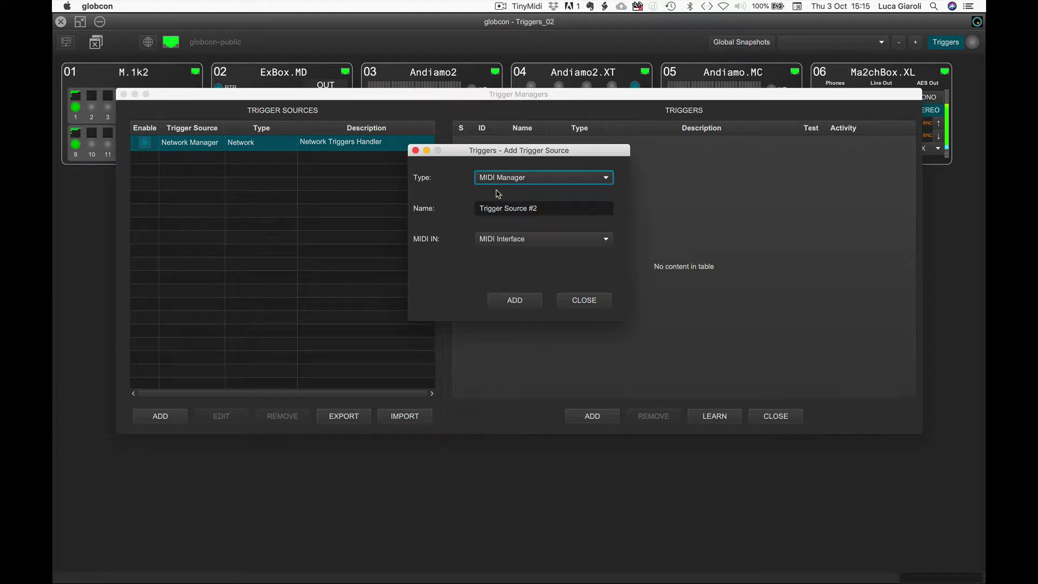
key(Tab)
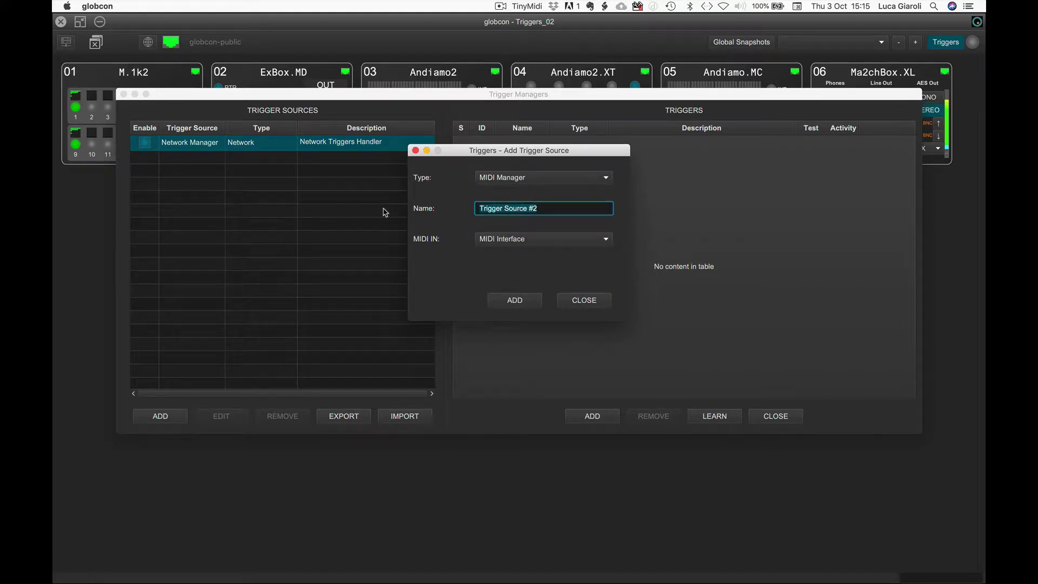
text(TynyMIDI)
click(491, 238)
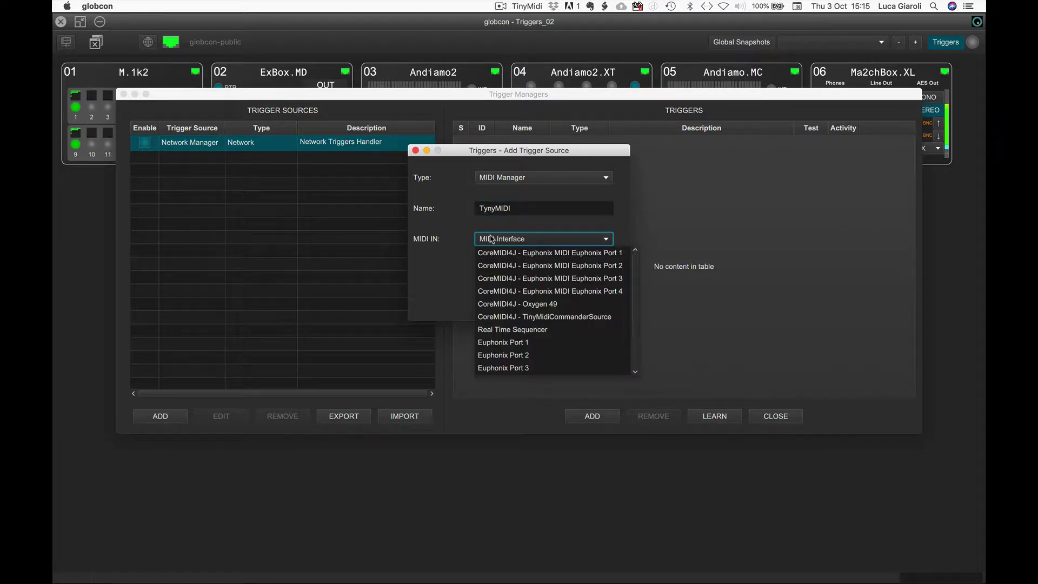
click(502, 317)
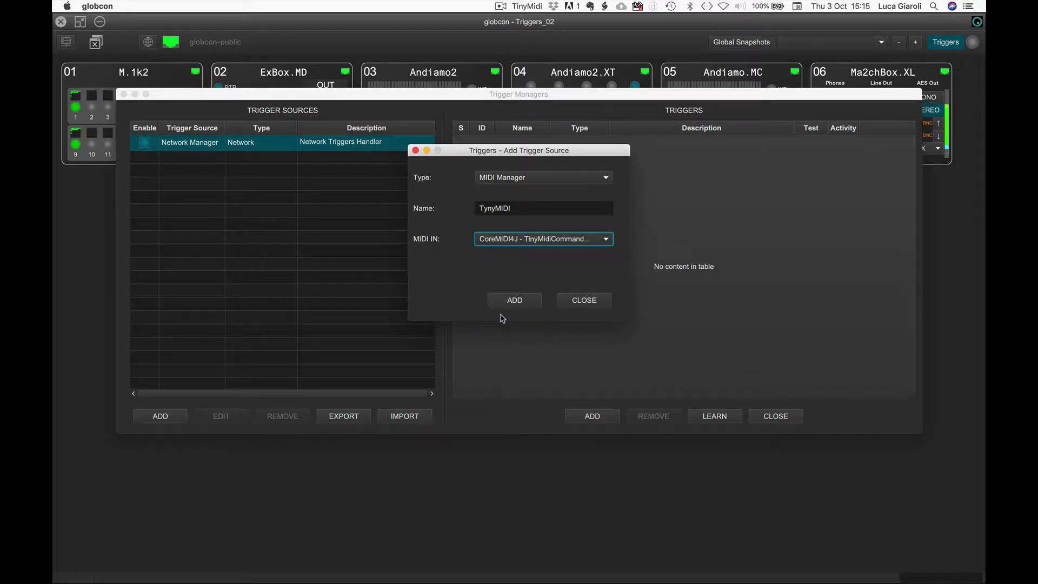
click(507, 302)
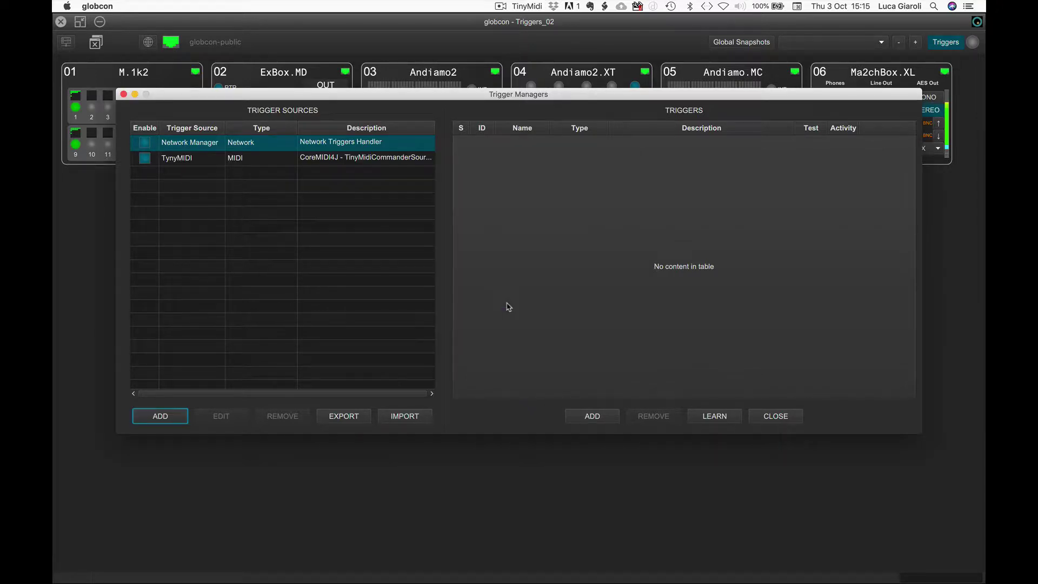
click(180, 162)
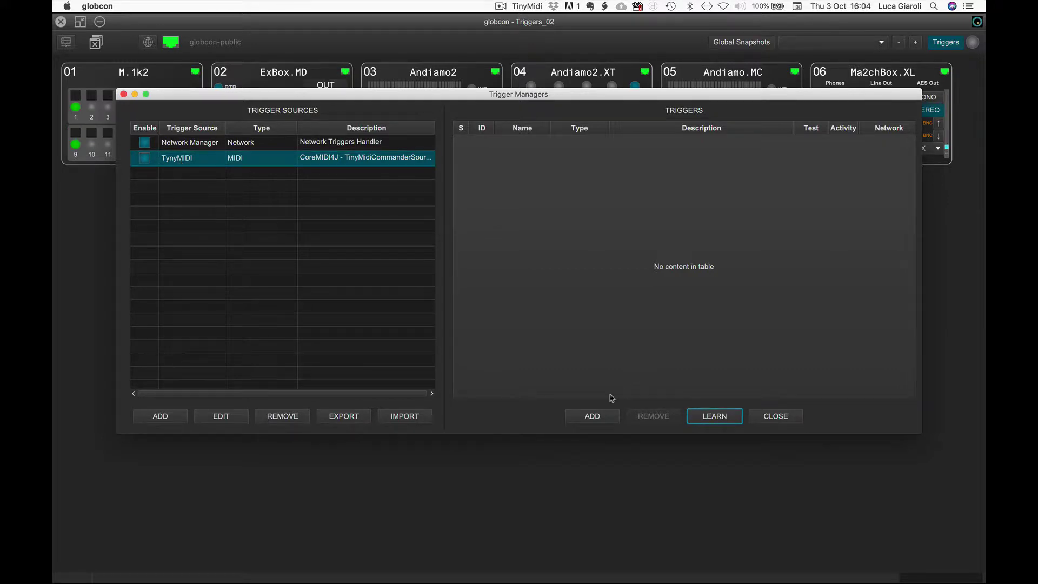
click(592, 415)
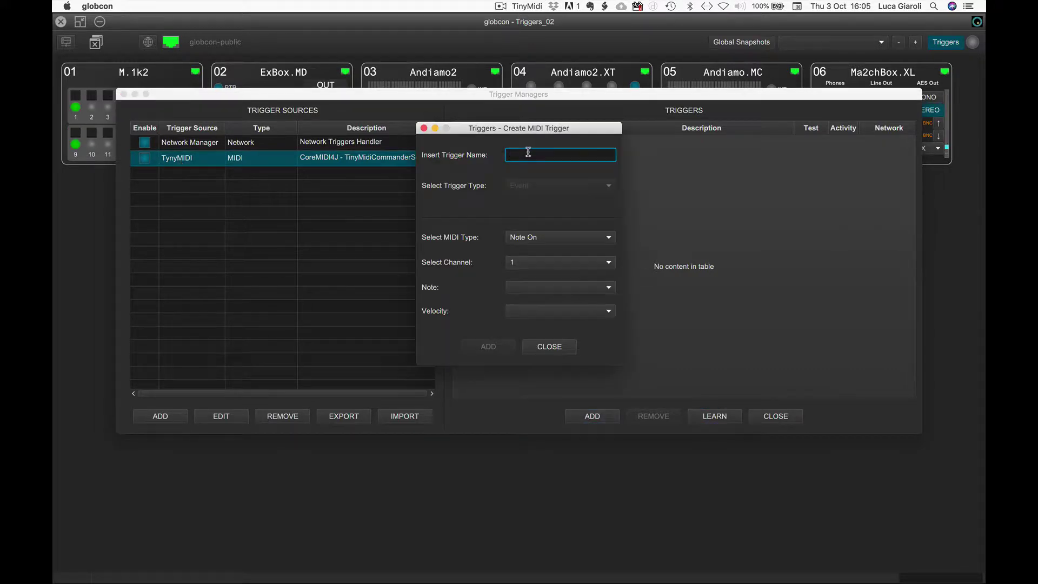
text(manual)
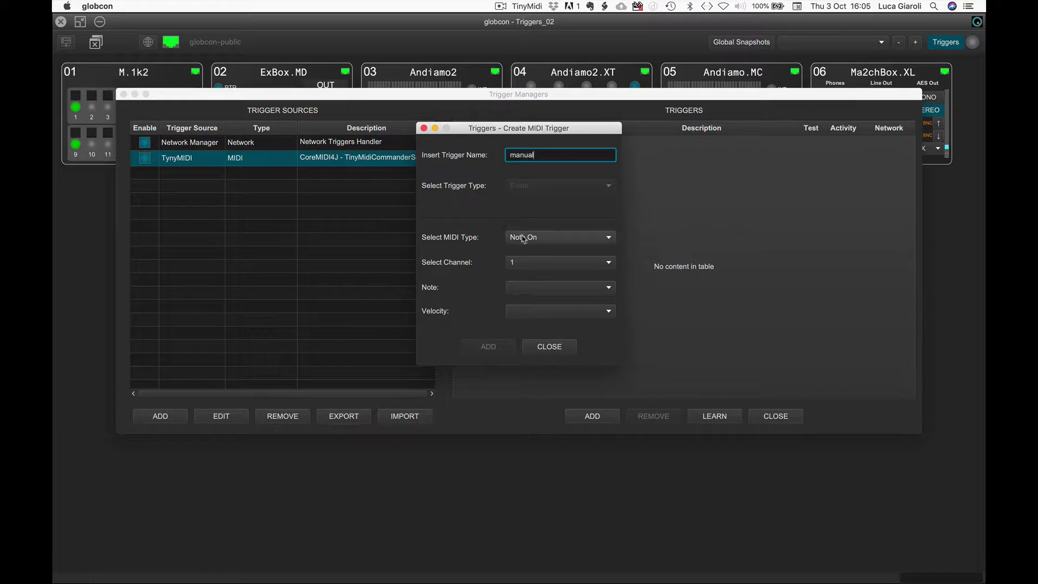
click(522, 236)
click(523, 242)
click(520, 263)
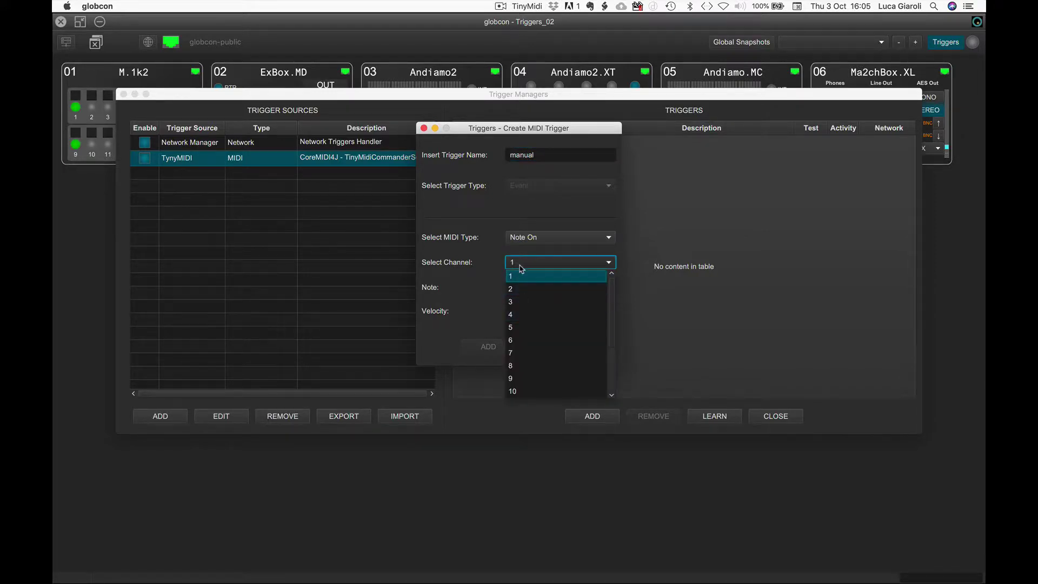
click(519, 270)
click(518, 287)
click(520, 292)
click(520, 310)
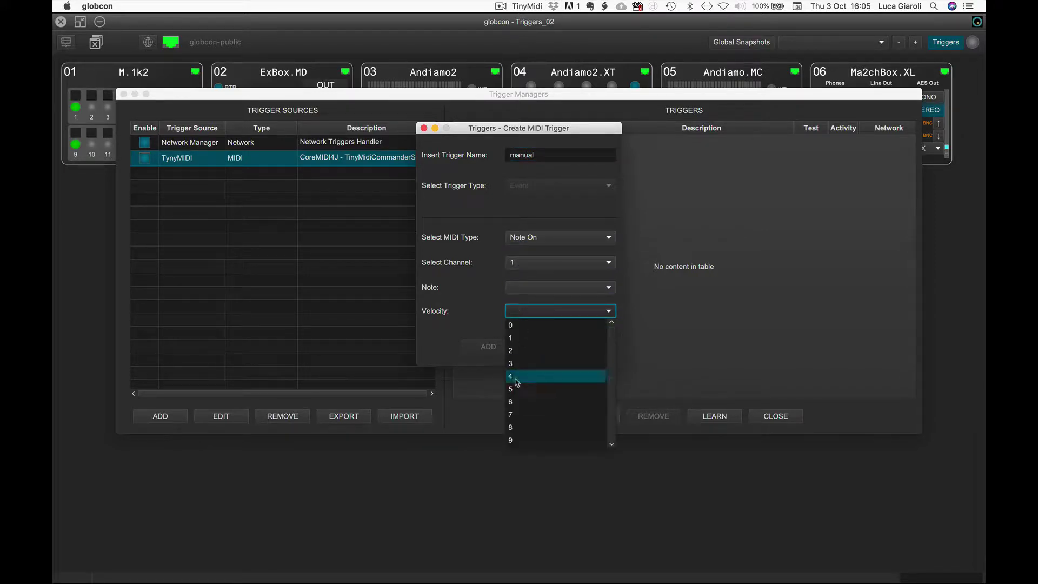
click(522, 312)
click(542, 347)
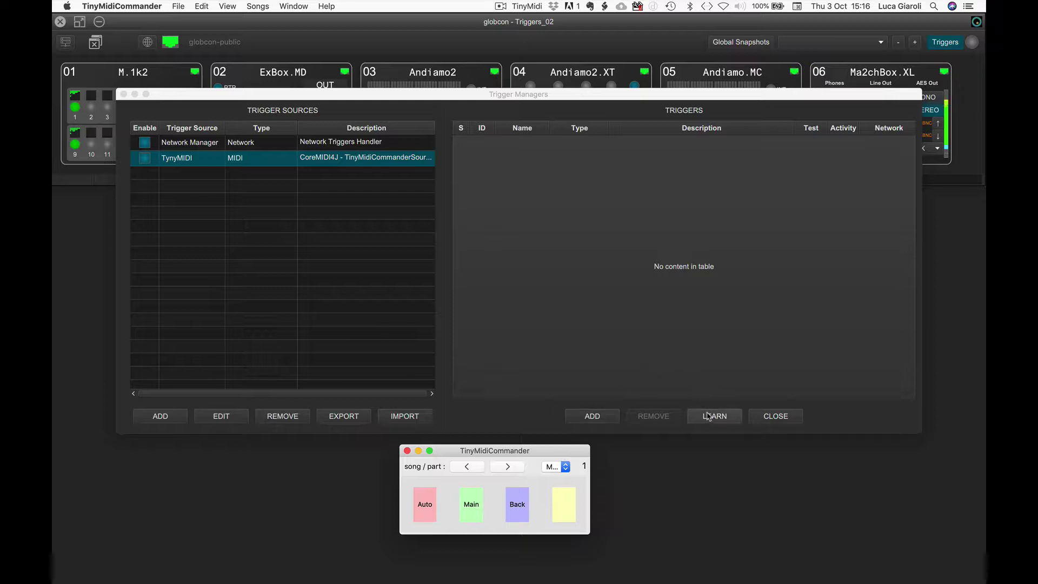
Start MIDI Learn for the TynyMIDI source and capture the Auto, Main and Back messages sent from TinyMidiCommander.
click(708, 416)
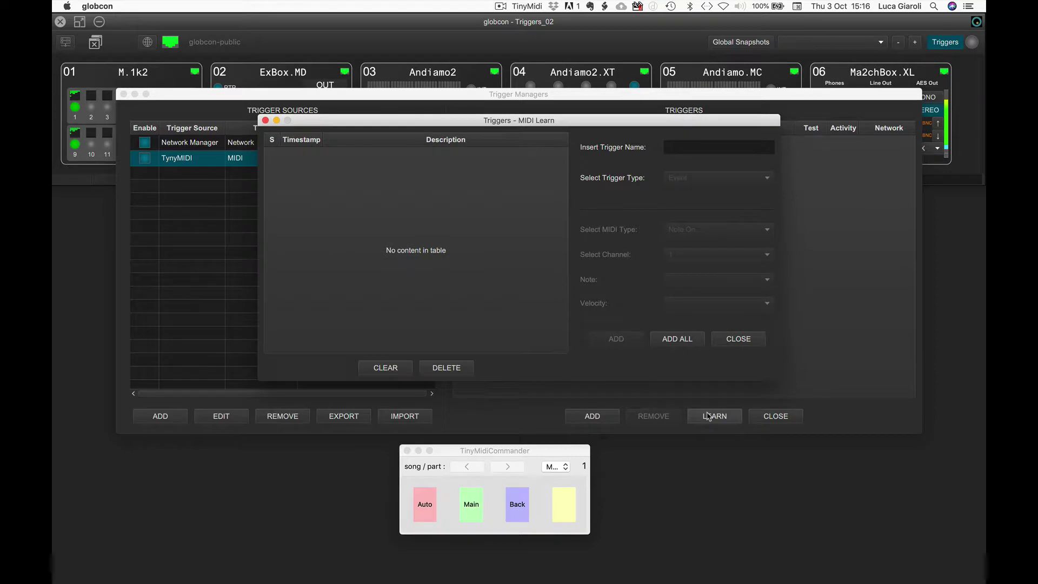
click(425, 504)
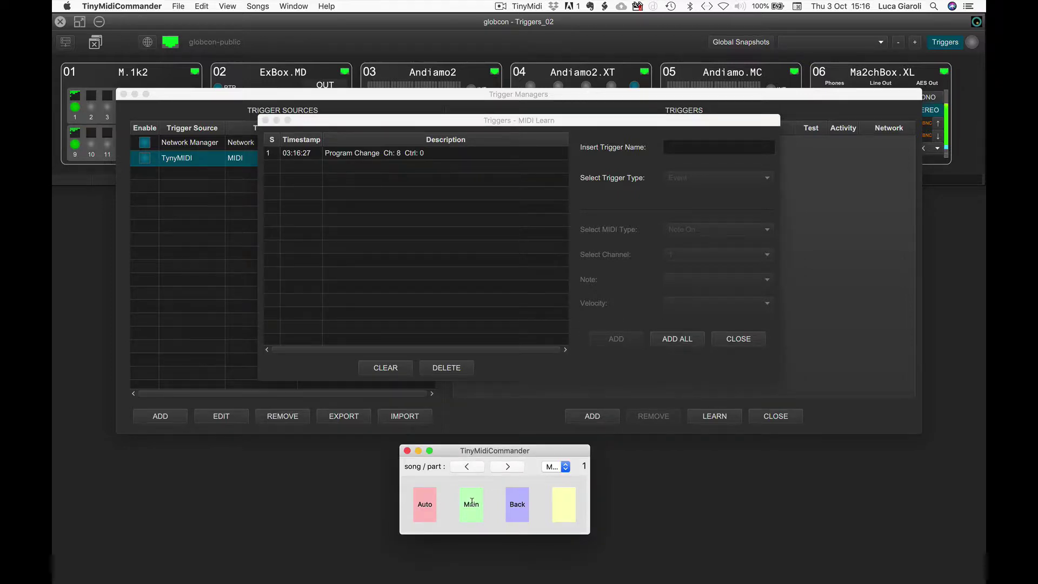
click(471, 502)
click(512, 503)
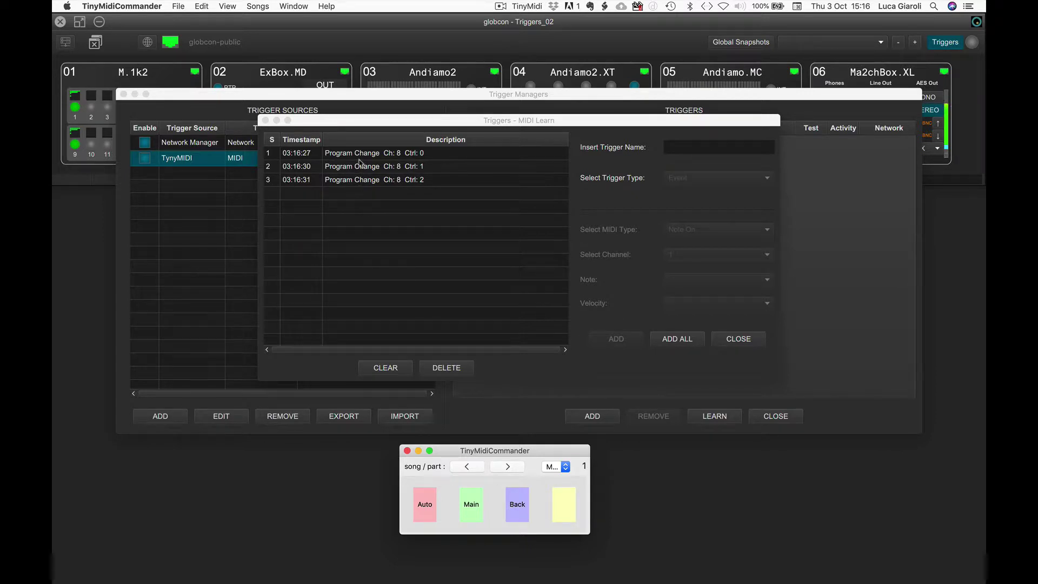
Name the captured program 0 message EARS AUTO and add it as a trigger.
click(357, 153)
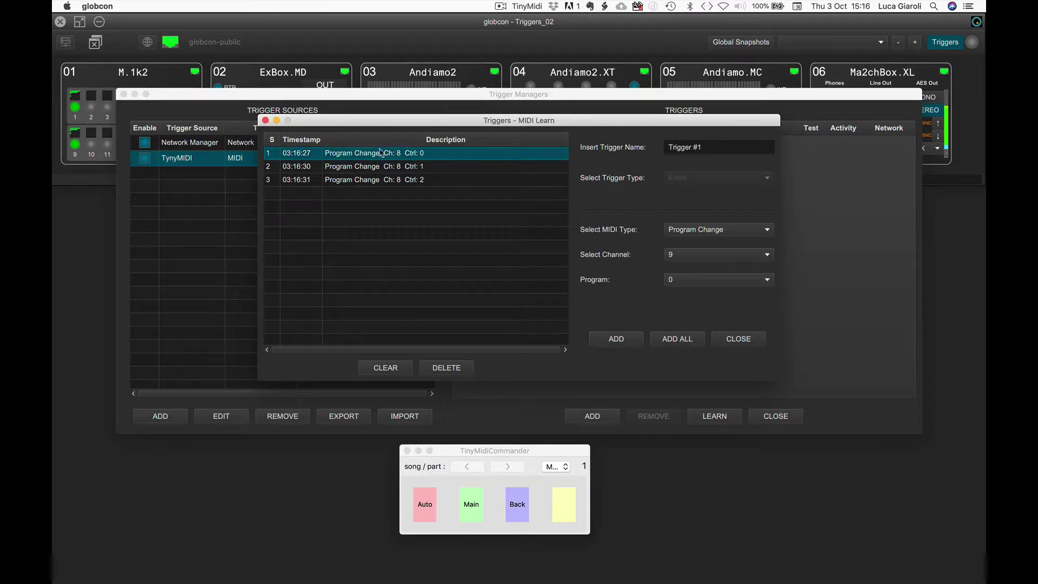
click(702, 147)
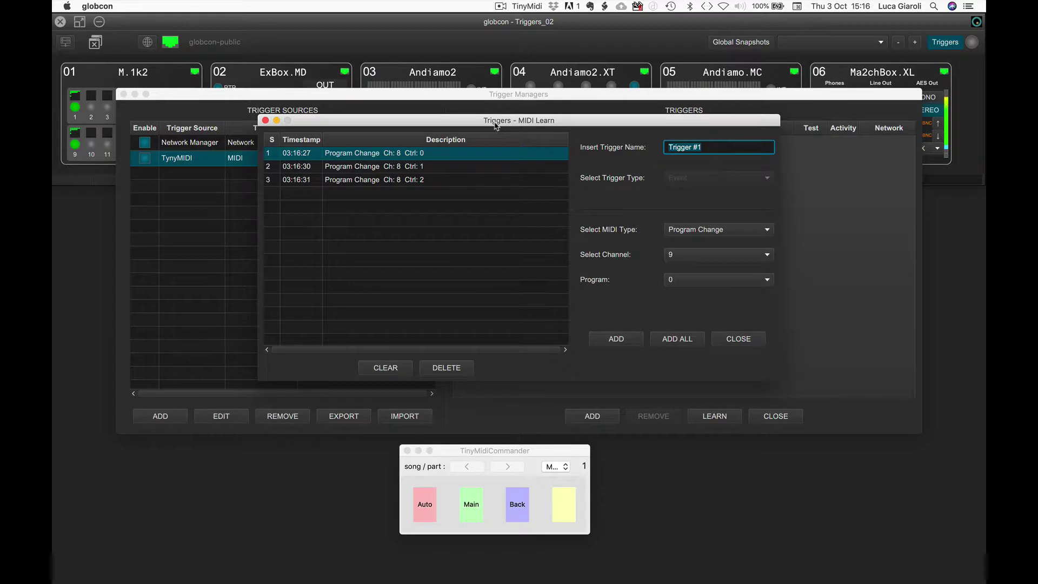
text(EARS AUTO)
click(616, 338)
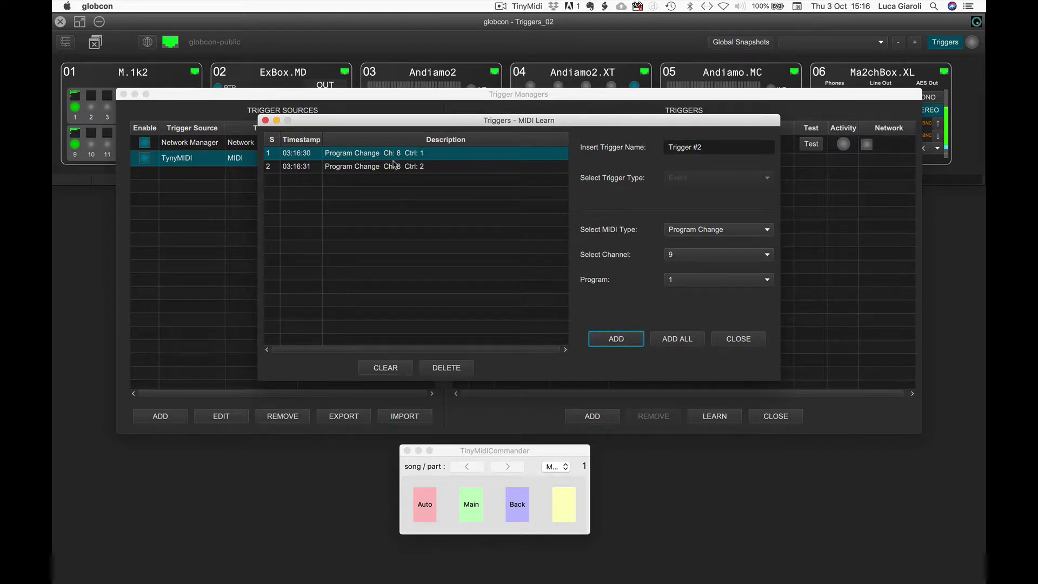
Name the captured program 1 message EARS MAIN and add it as a trigger.
click(713, 146)
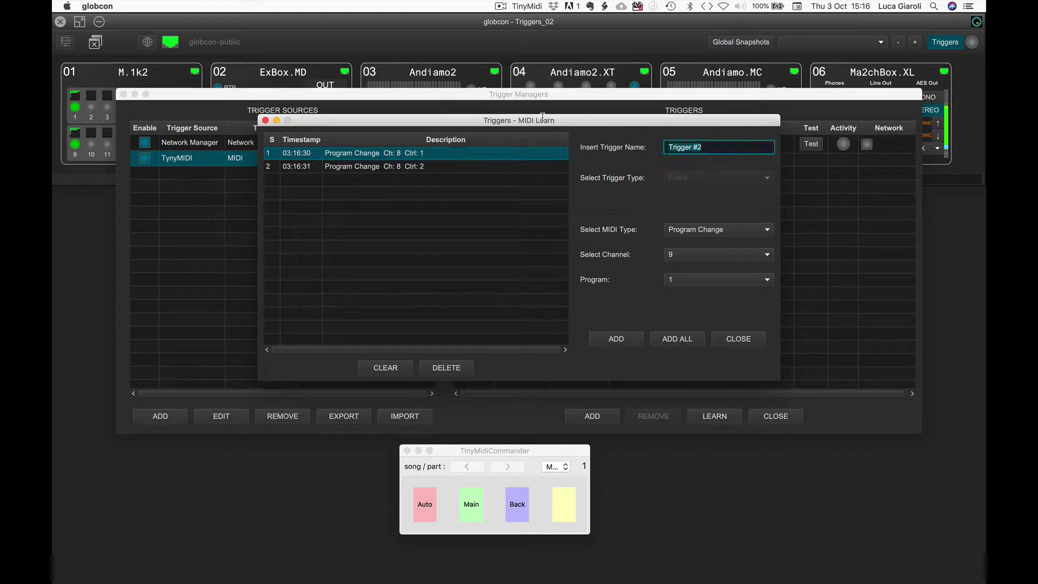
text(EARS MAIN)
click(614, 339)
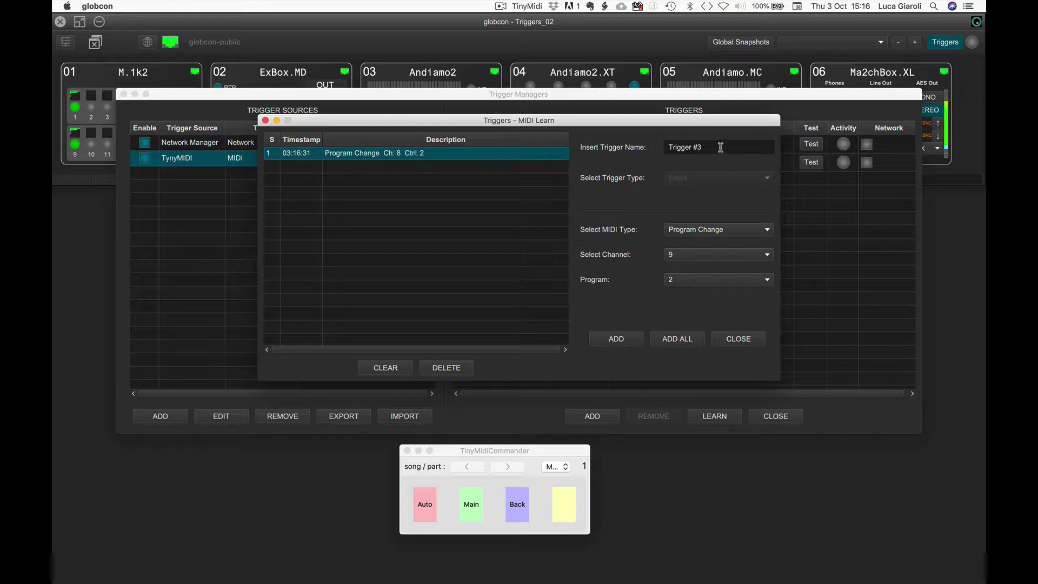
Add the captured program 2 message as a trigger named EARS BACKUP and close MIDI Learn.
click(720, 147)
text(EARS)
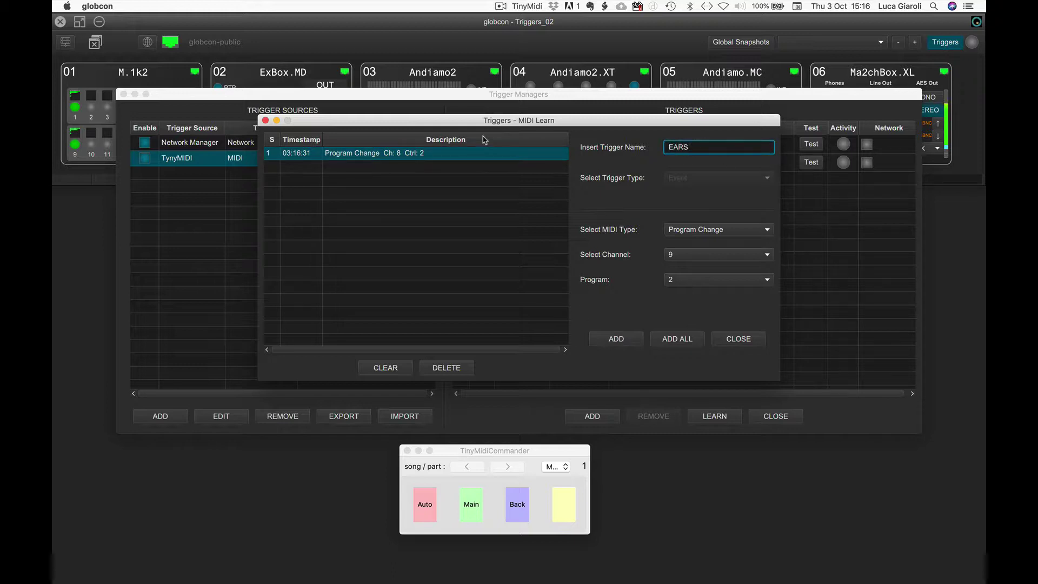
text( BACKUP)
click(612, 339)
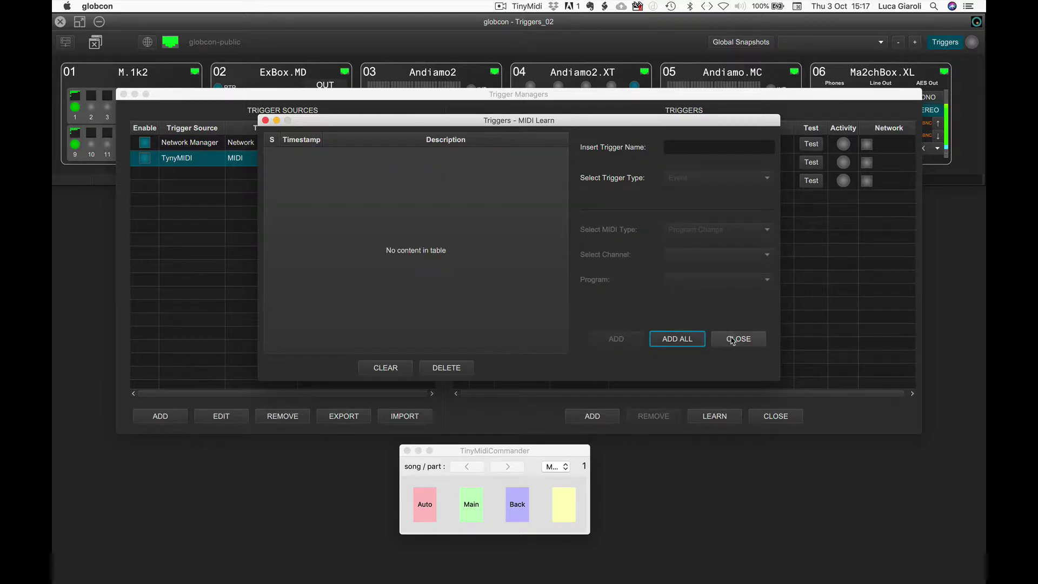
click(732, 341)
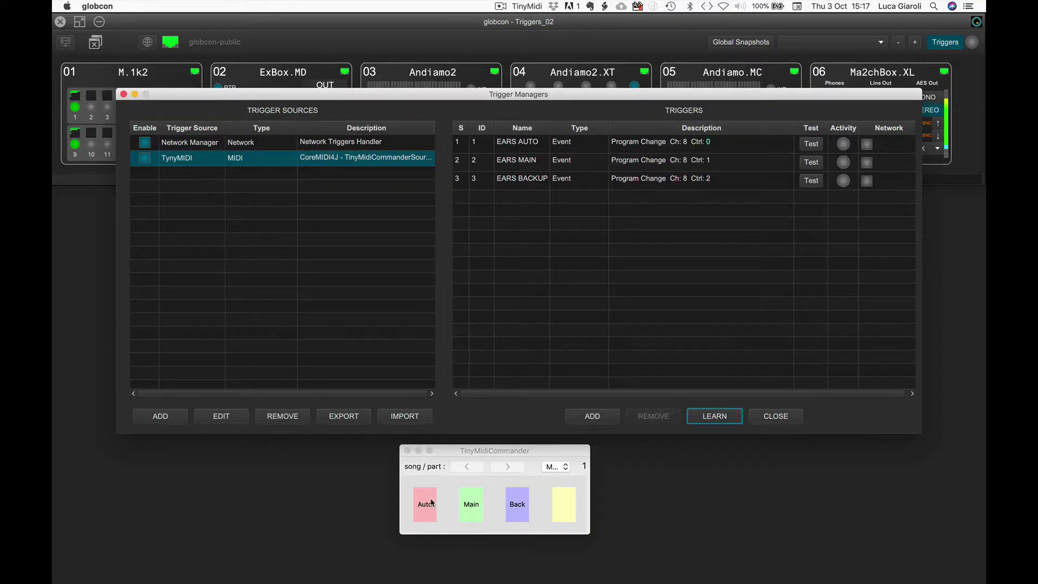
Test the three EARS triggers by sending Auto, Main and Back from TinyMidiCommander.
click(427, 502)
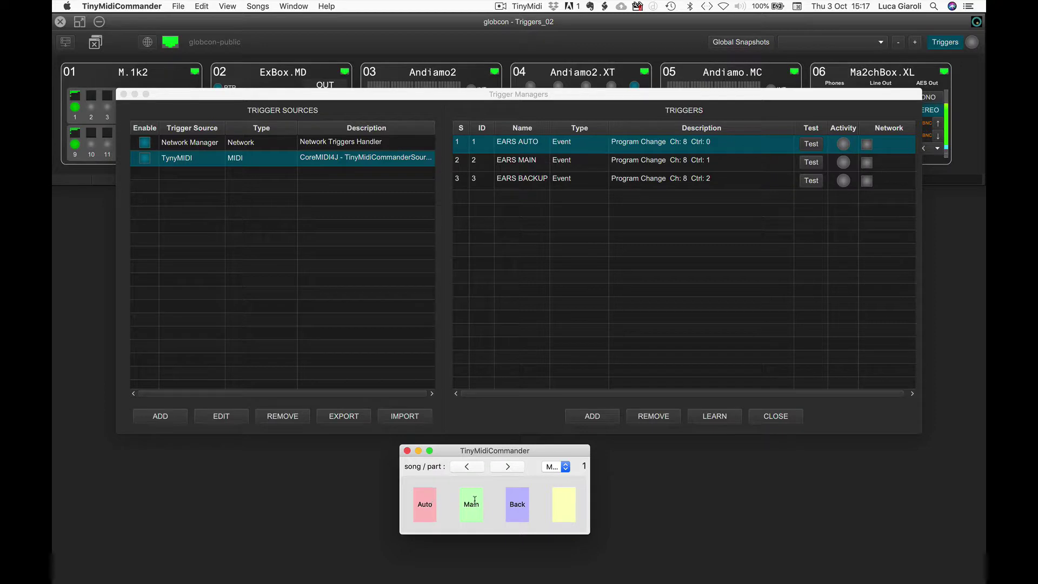
click(474, 501)
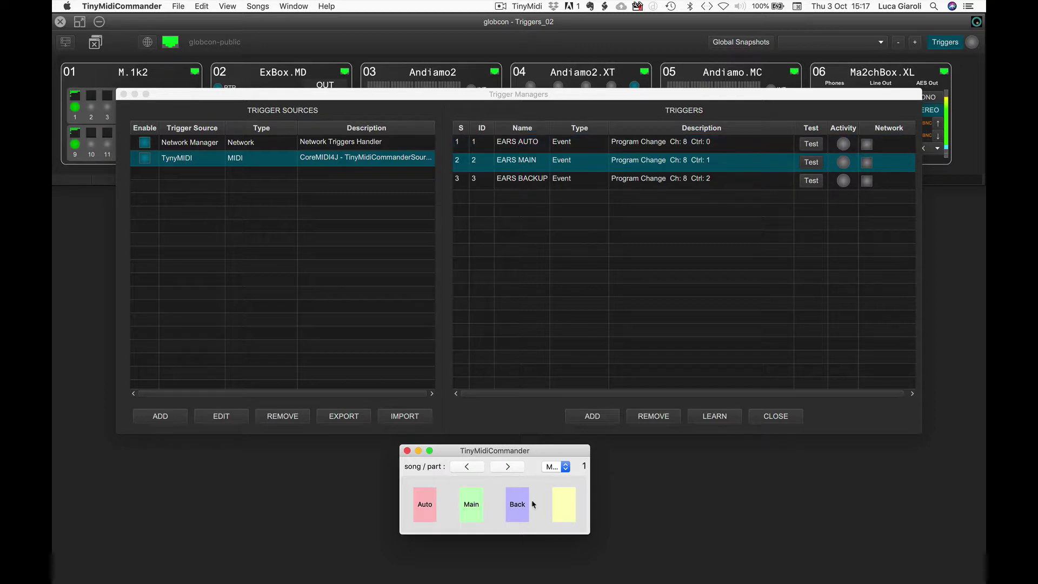
click(518, 502)
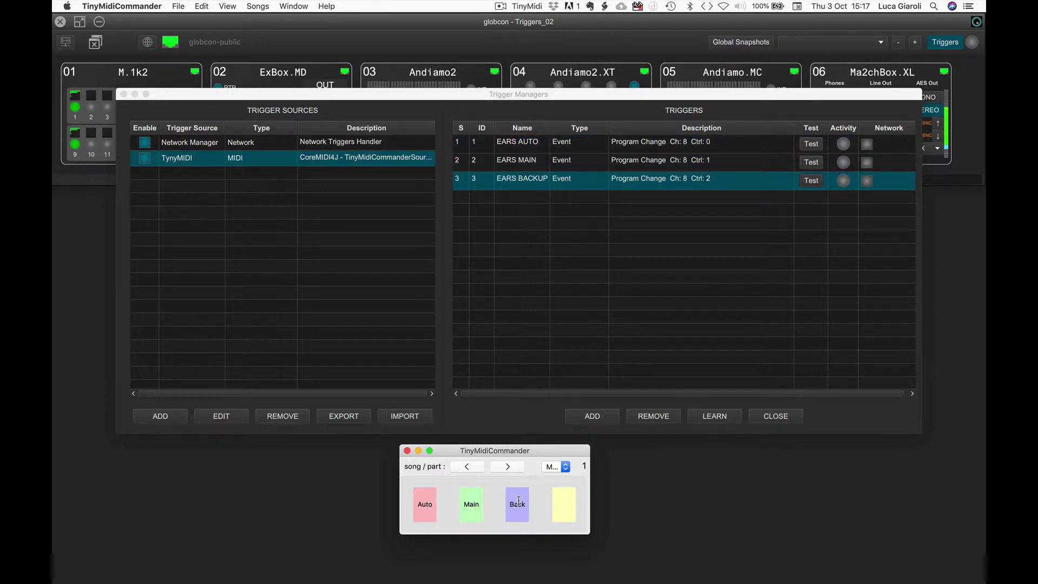
Reopen MIDI Learn, capture TinyMidiCommander's "no pr" message, enter the name NO PRIORITY and add all captured messages as triggers.
click(714, 415)
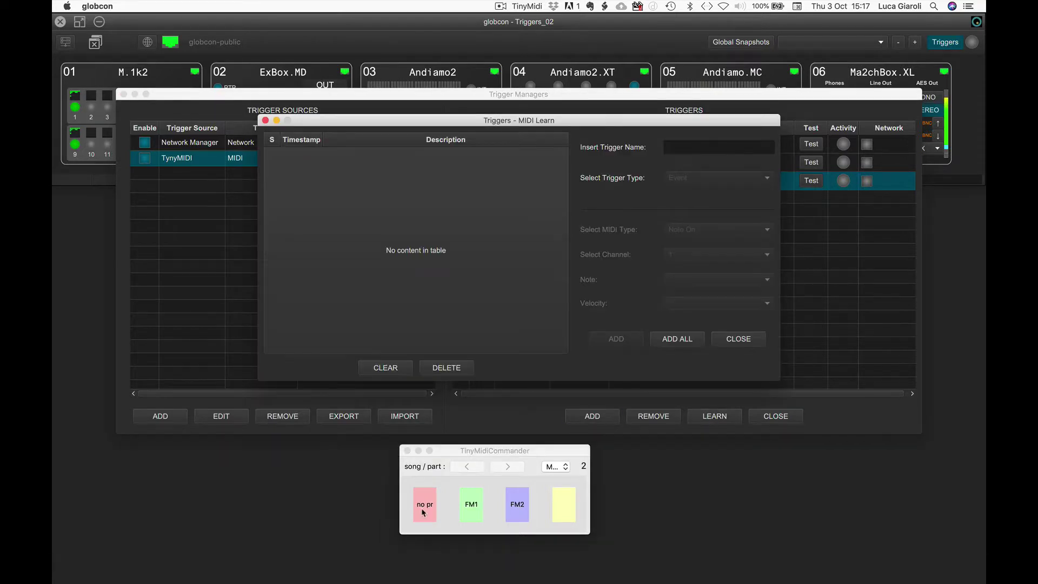
click(707, 148)
text(NO PRIORITY)
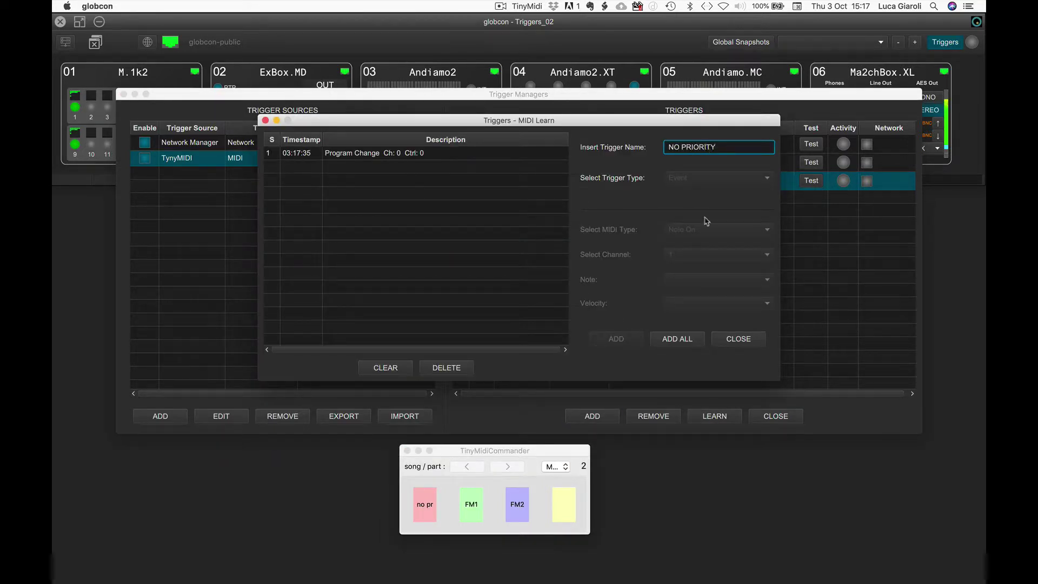
click(676, 338)
Capture TinyMidiCommander's FM1 message in MIDI Learn and add it as a trigger named FORCE MADI1.
click(471, 503)
click(527, 152)
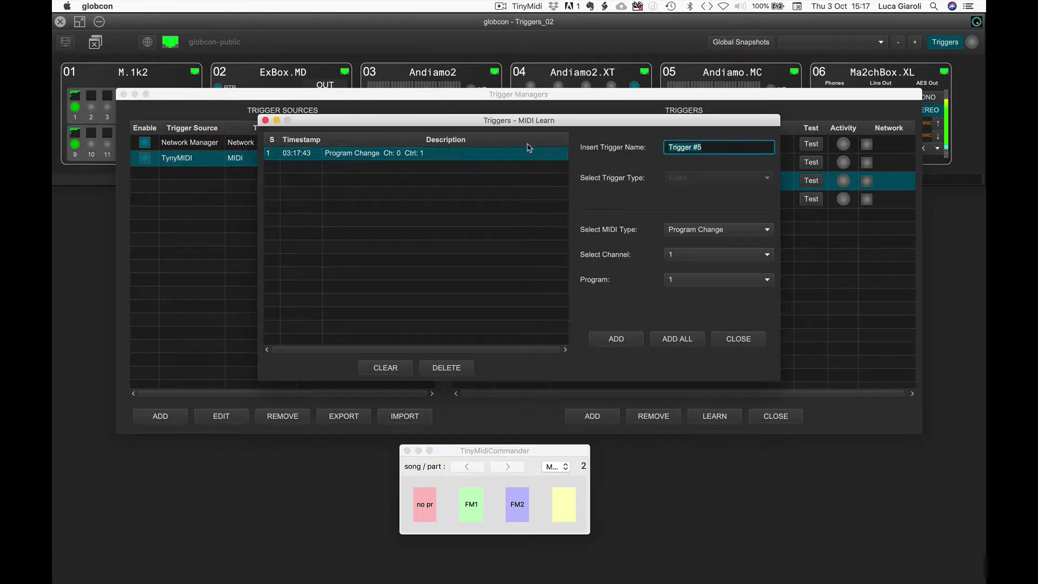
text(FORCE SAVE)
click(615, 338)
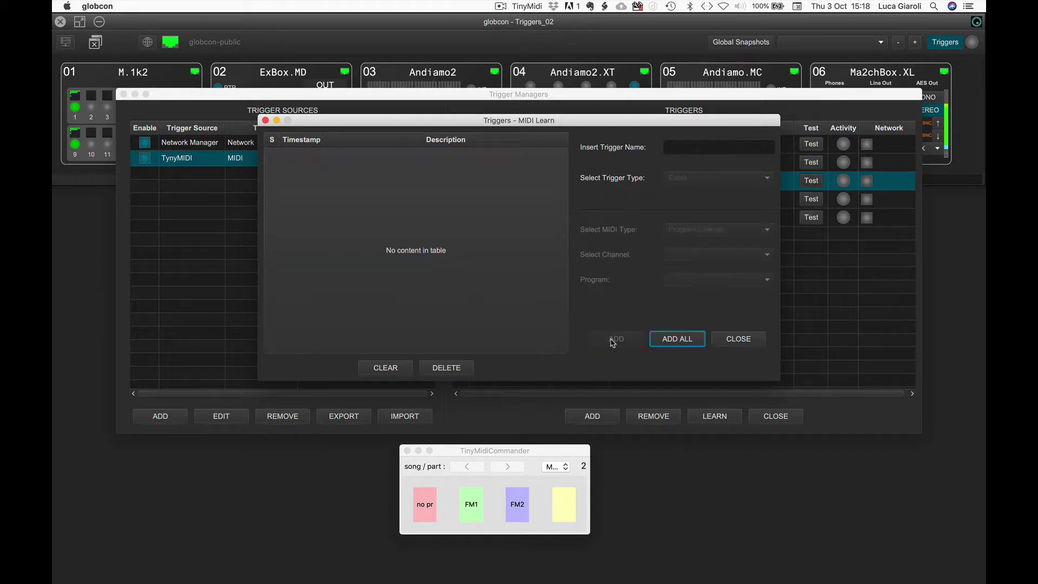
Capture TinyMidiCommander's FM2 message, add it as a trigger named FORCE MADI2 and close MIDI Learn.
click(518, 500)
text(FOR)
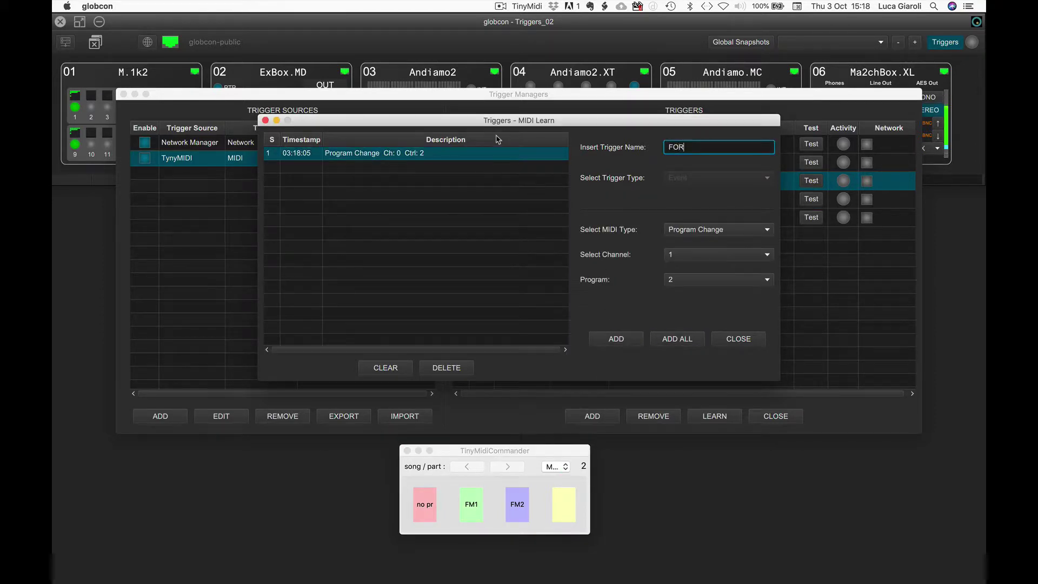
text(CE MADI2)
click(616, 338)
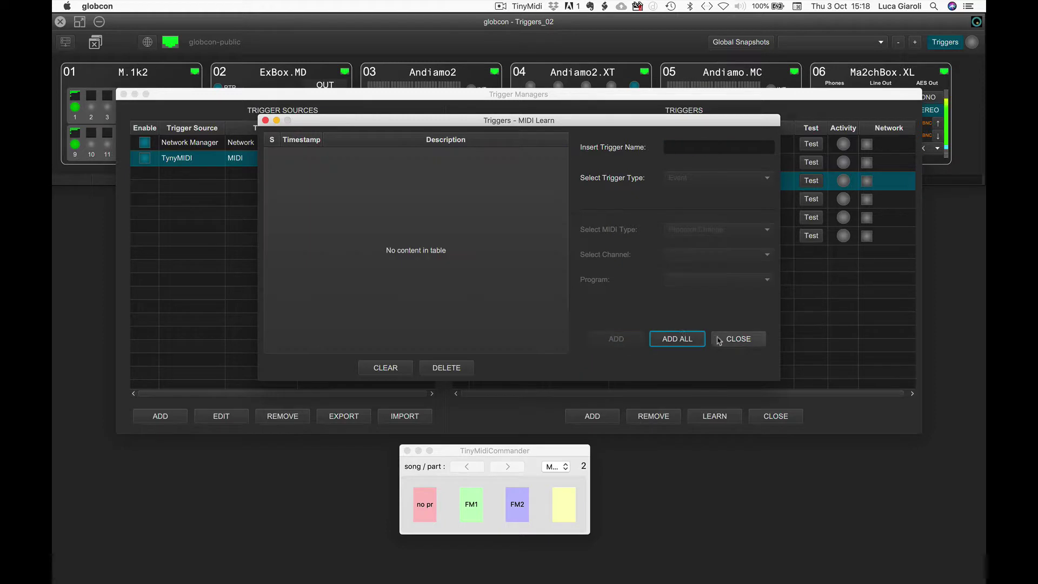
click(738, 339)
Rename the fourth trigger in the trigger list as NO PRIORITY.
click(518, 199)
click(517, 199)
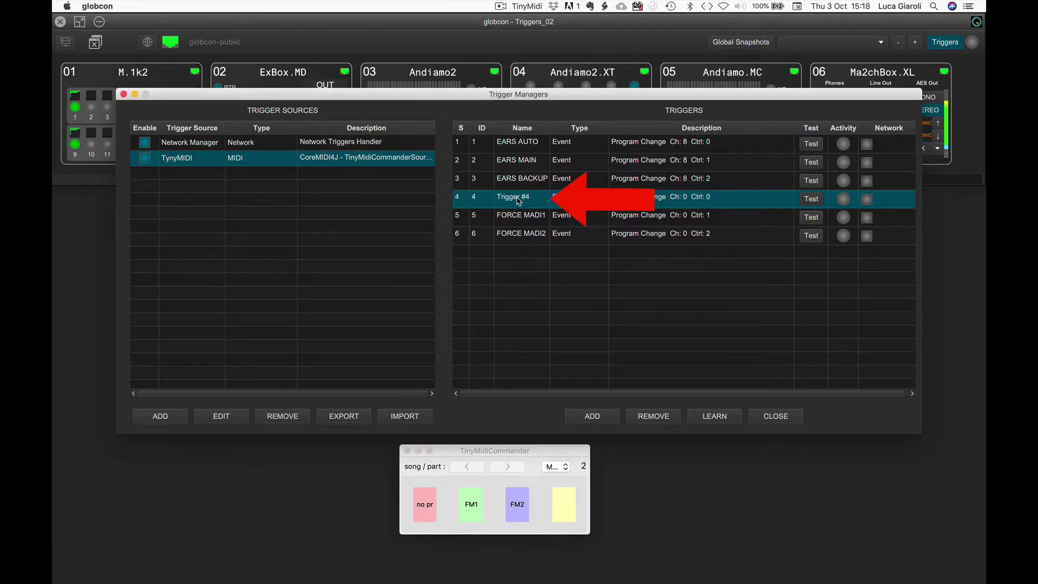
click(517, 198)
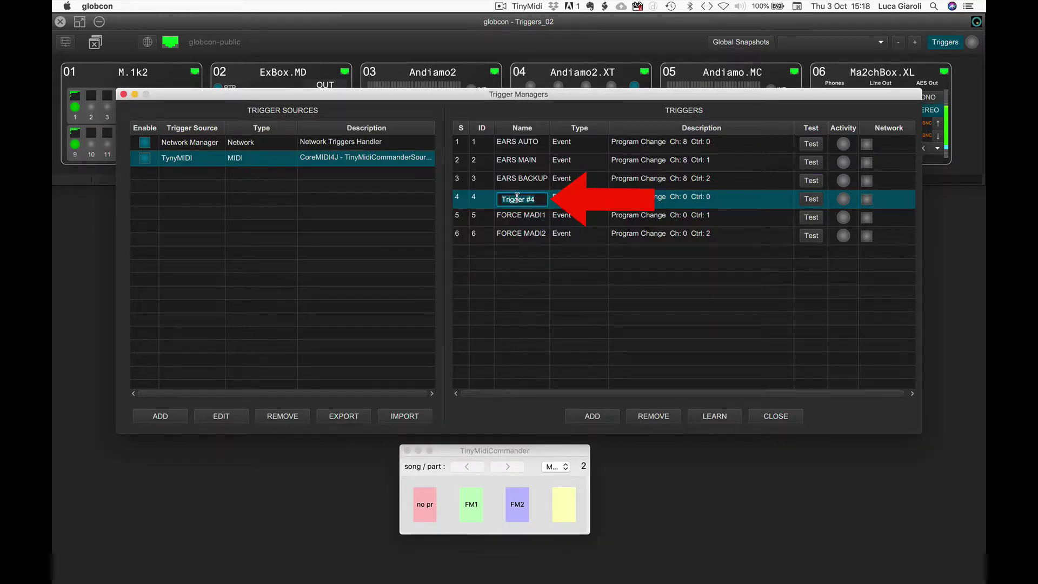
text(NO)
text( PRIORITY)
key(Return)
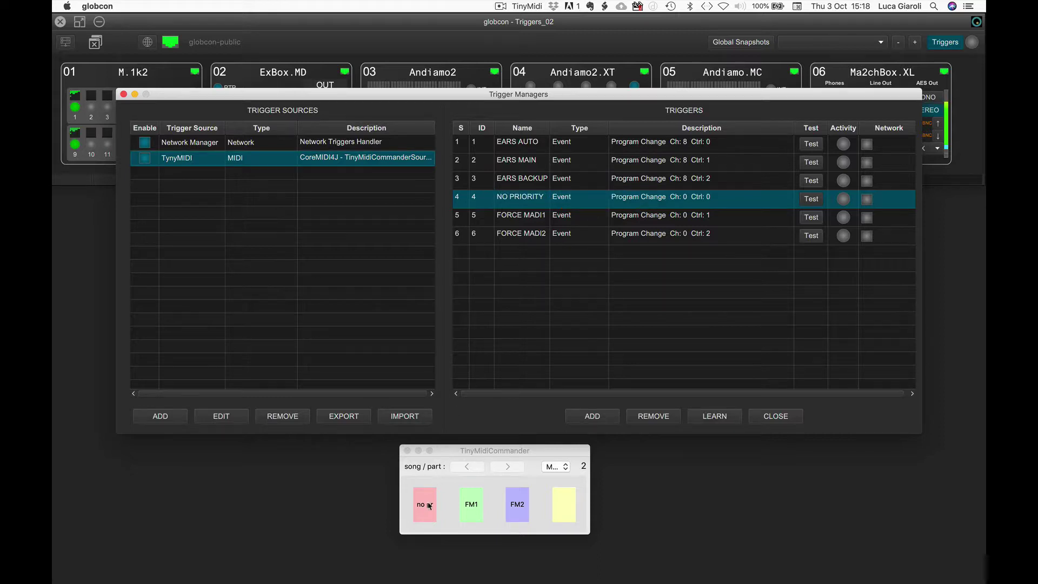
Test the three priority triggers by sending no pr, FM1 and FM2 from TinyMidiCommander, and close the Trigger Managers window.
click(427, 503)
click(469, 503)
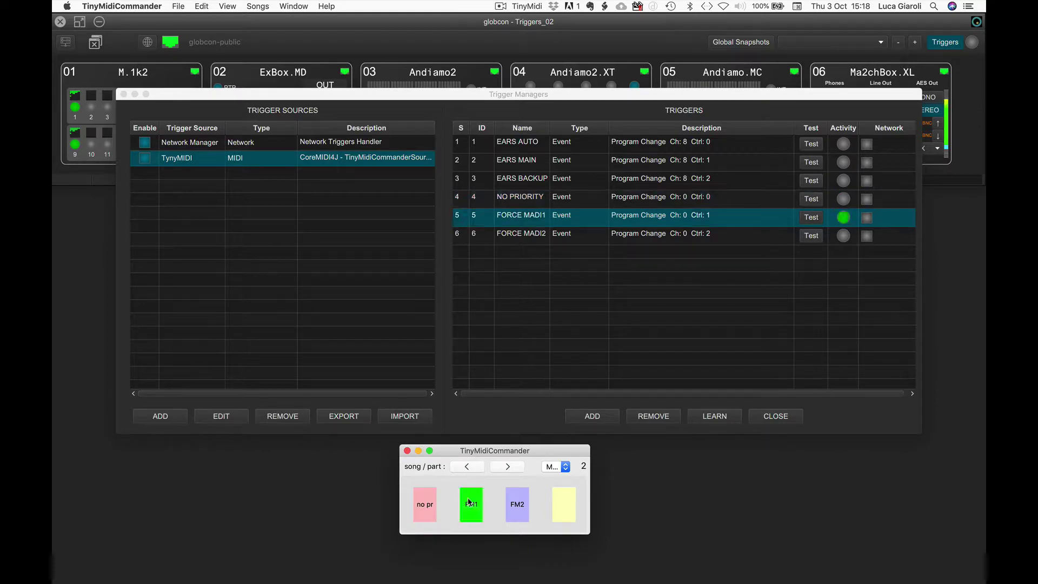
click(519, 507)
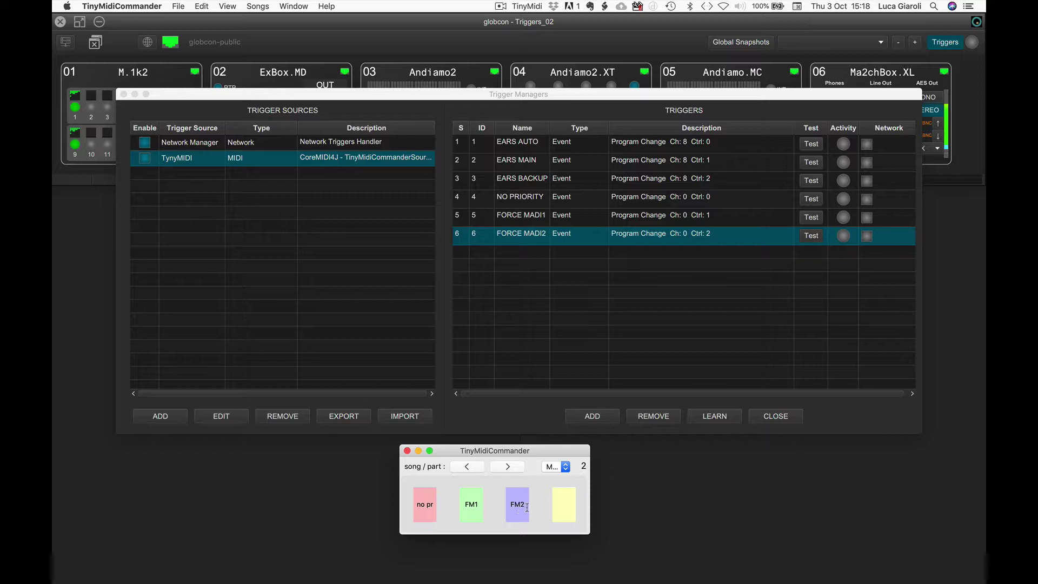
click(768, 417)
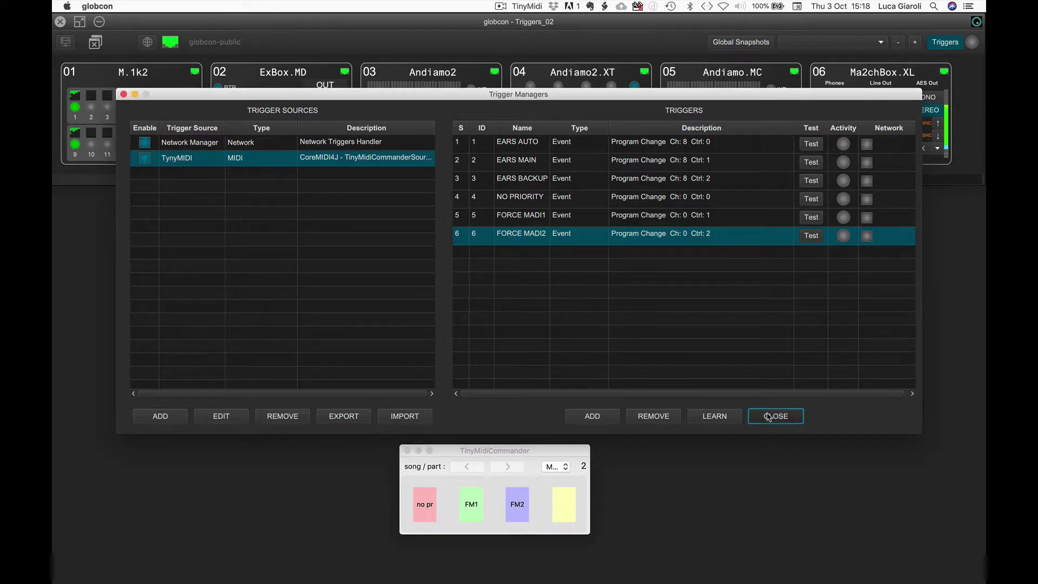
click(768, 417)
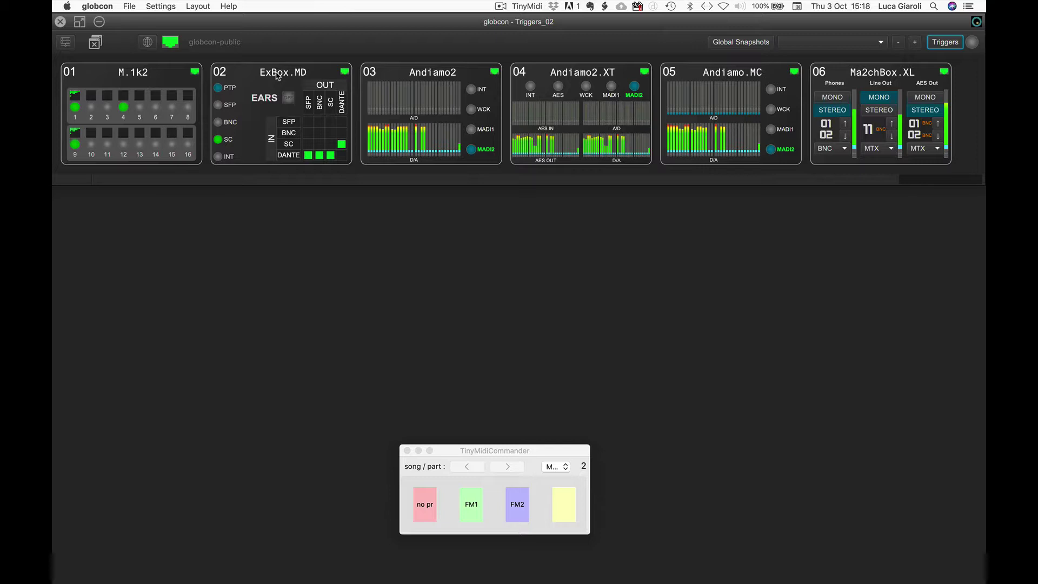
Open the ExBox.MD control window, turn EARS on and show its redundancy settings.
double_click(277, 76)
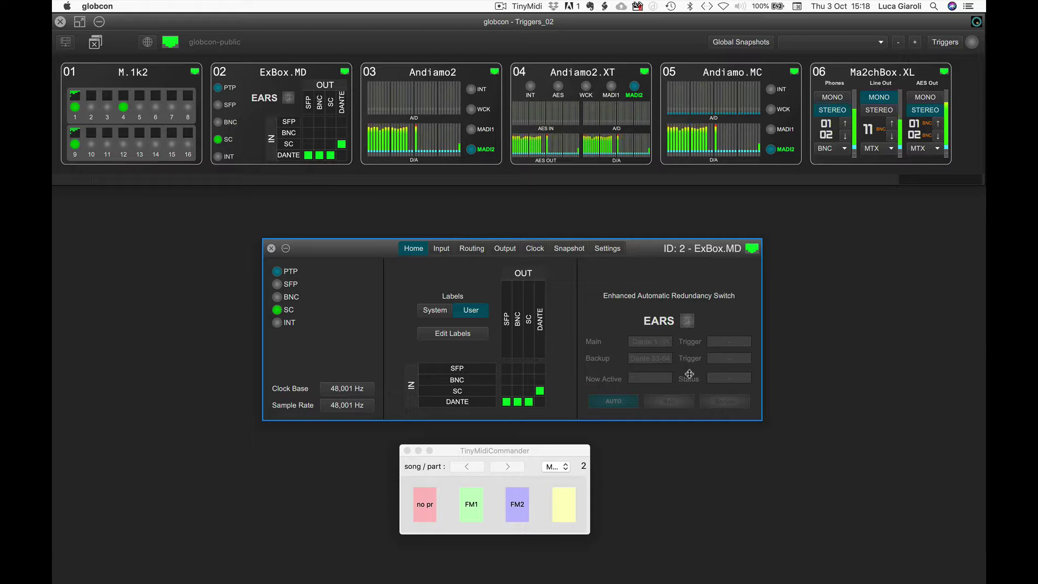
click(688, 321)
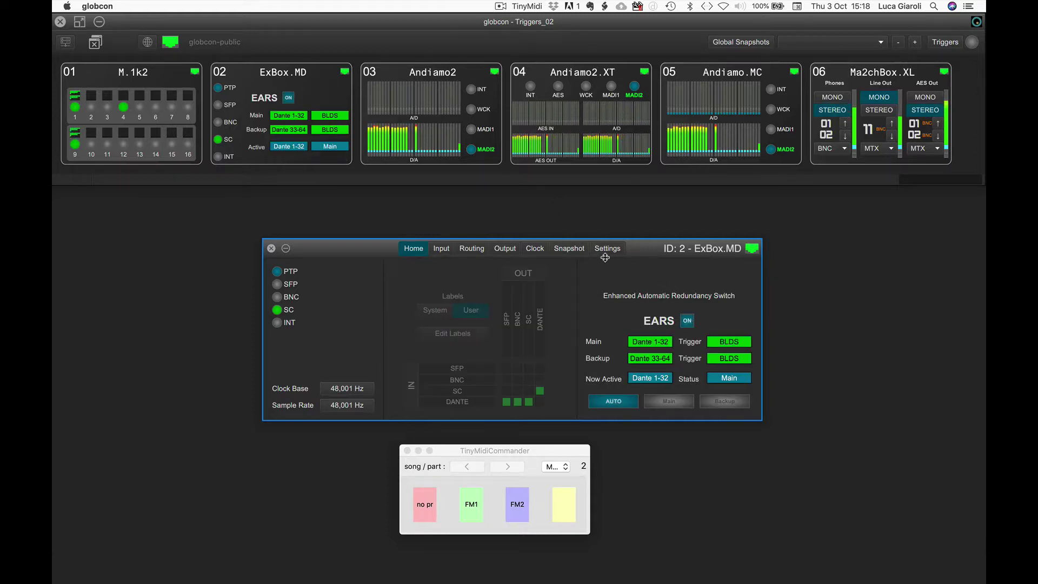
click(607, 250)
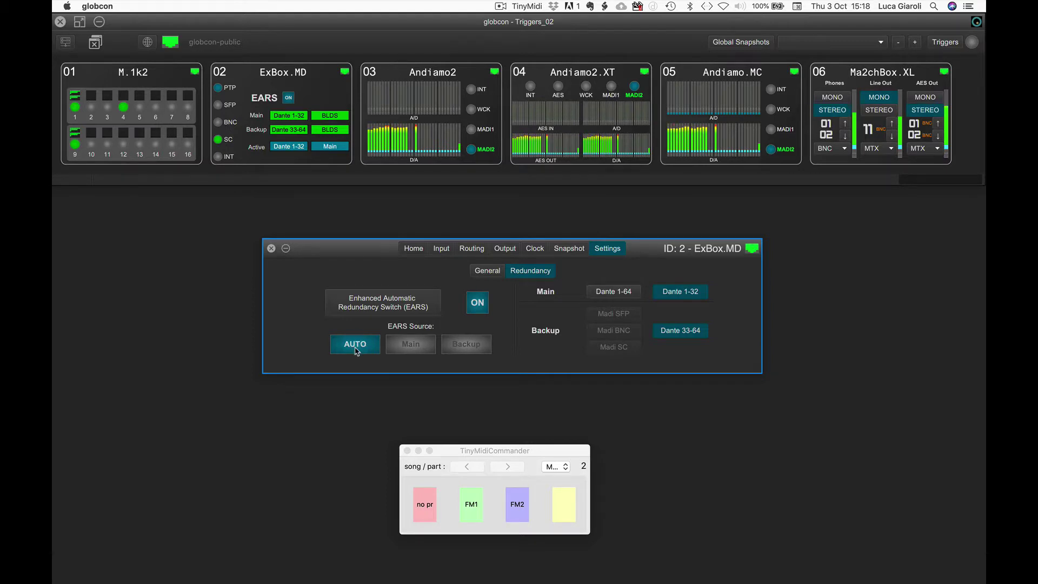
Create a new ExBox.MD snapshot and name it AUTO.
click(573, 251)
click(476, 362)
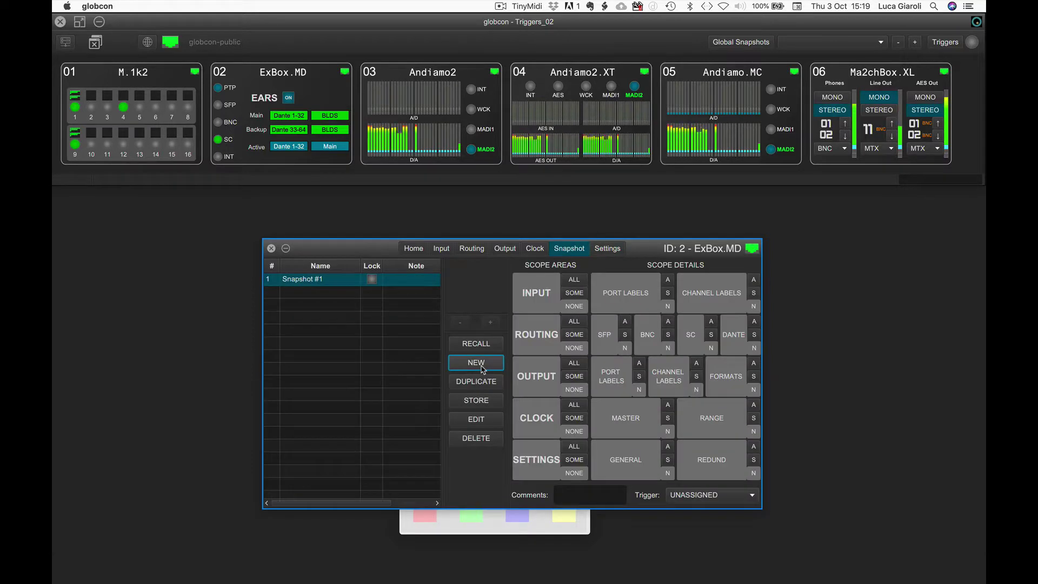
double_click(295, 280)
text(A)
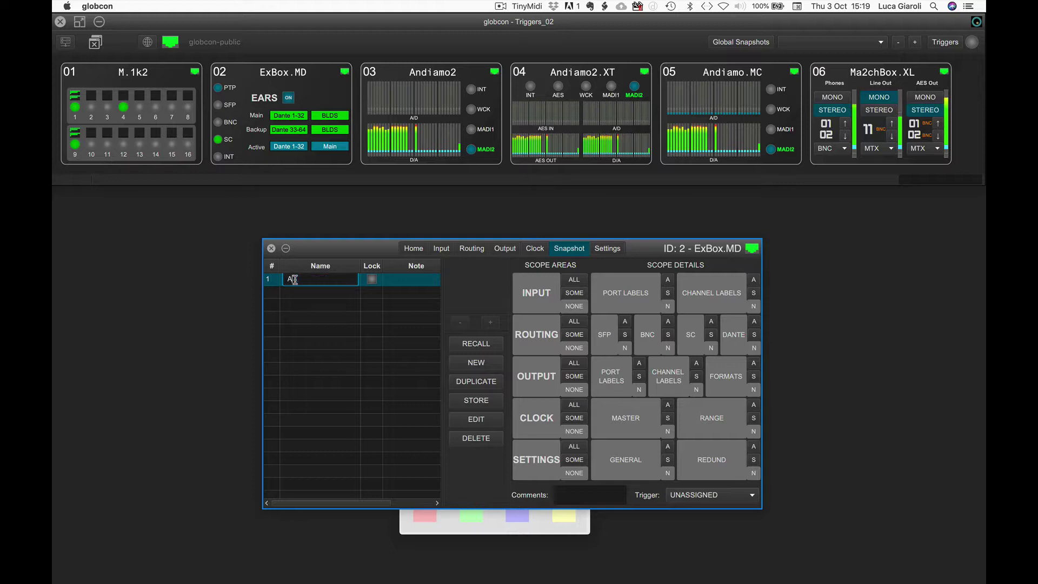
text(UTO)
key(Return)
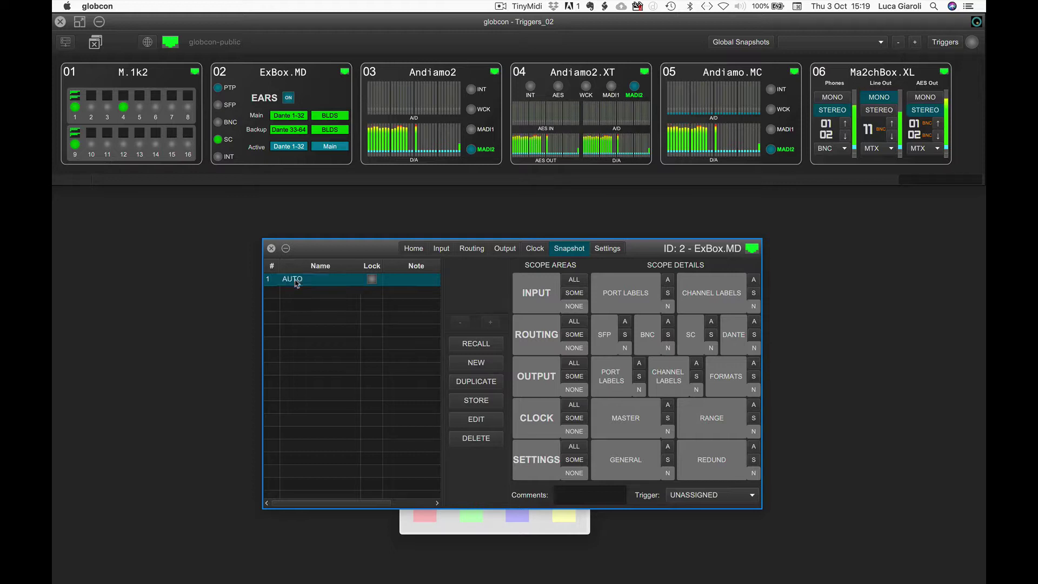
Include only the EARS Source setting under Redundancy in the AUTO snapshot's scope and close the scope editor.
click(719, 453)
click(427, 343)
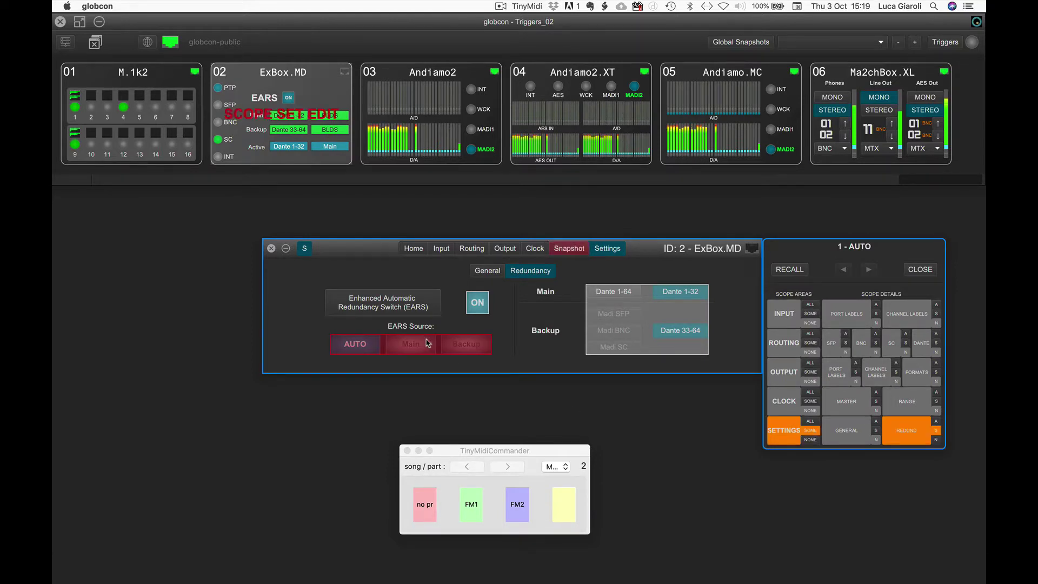
click(911, 271)
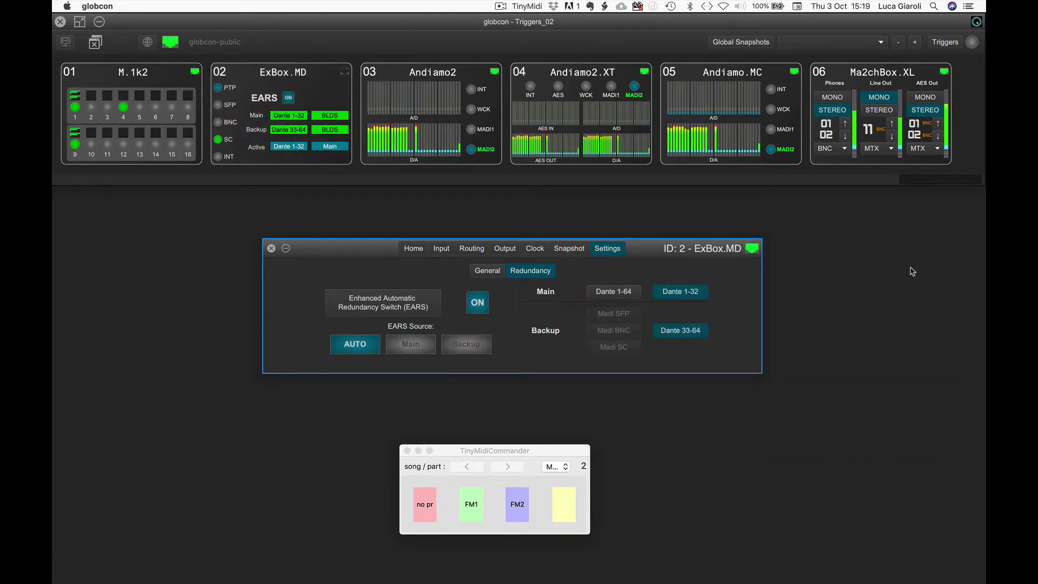
Assign the TynyMIDI trigger EARS AUTO to the AUTO snapshot.
click(566, 249)
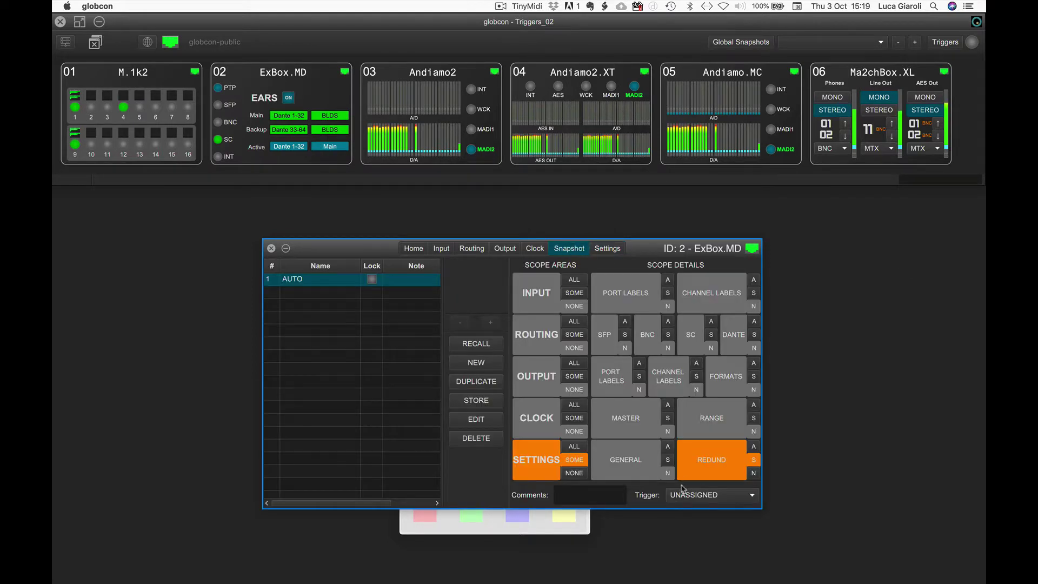
click(683, 494)
mouse_move(679, 424)
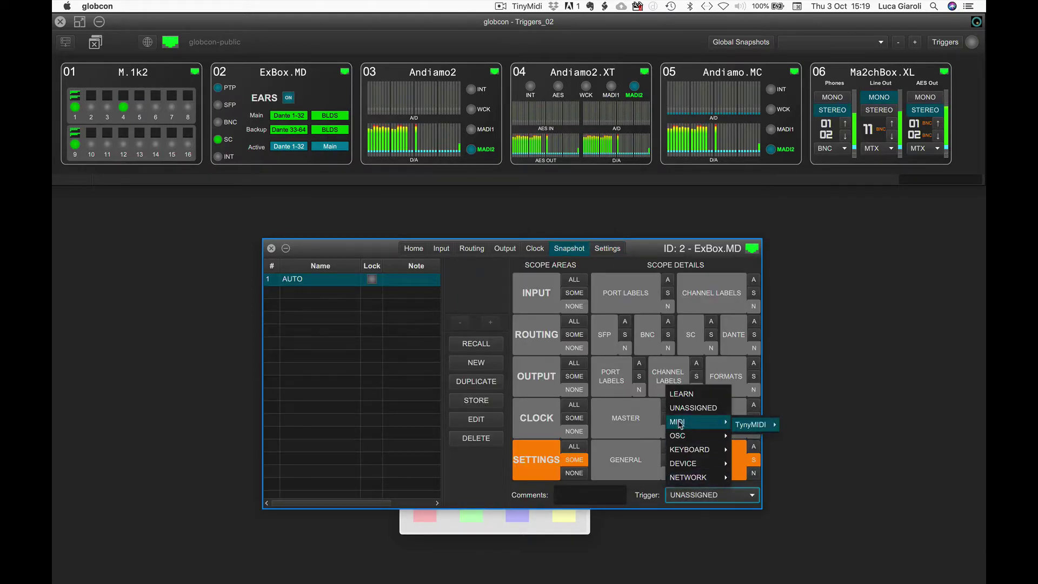
mouse_move(749, 428)
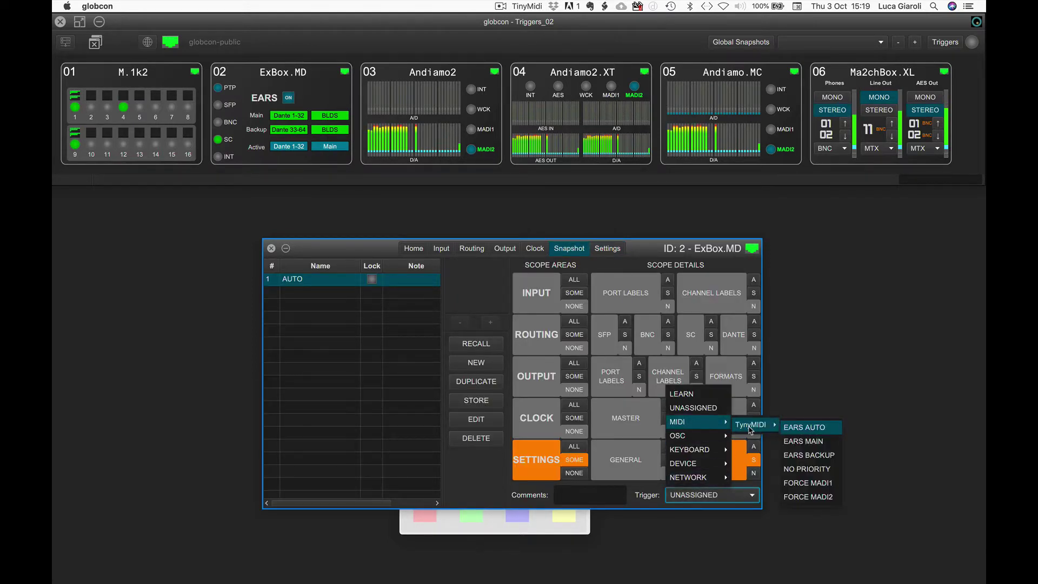
click(798, 430)
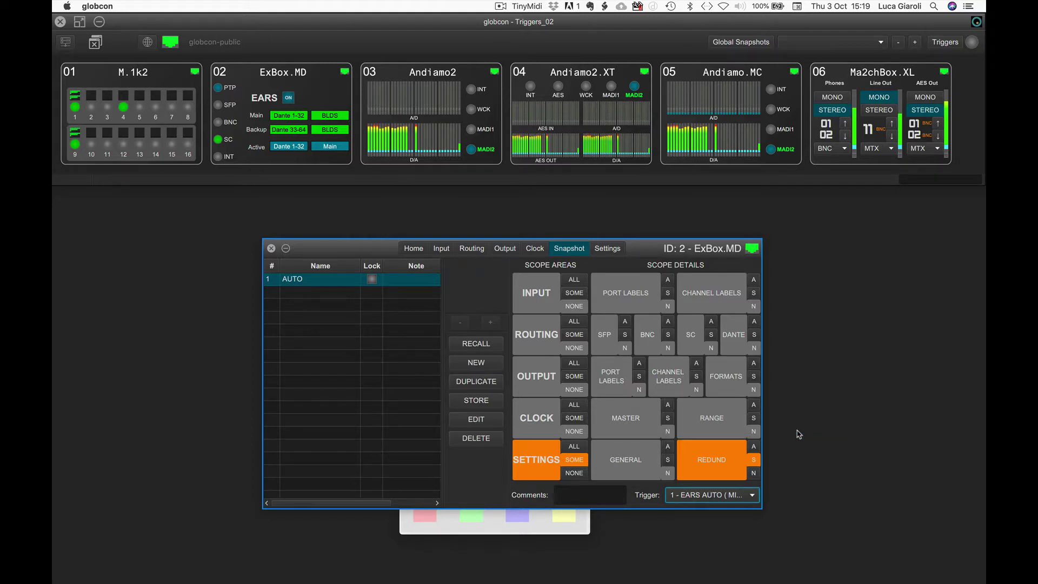
Set the ExBox.MD EARS source to Main and create a new snapshot named MAIN.
click(607, 251)
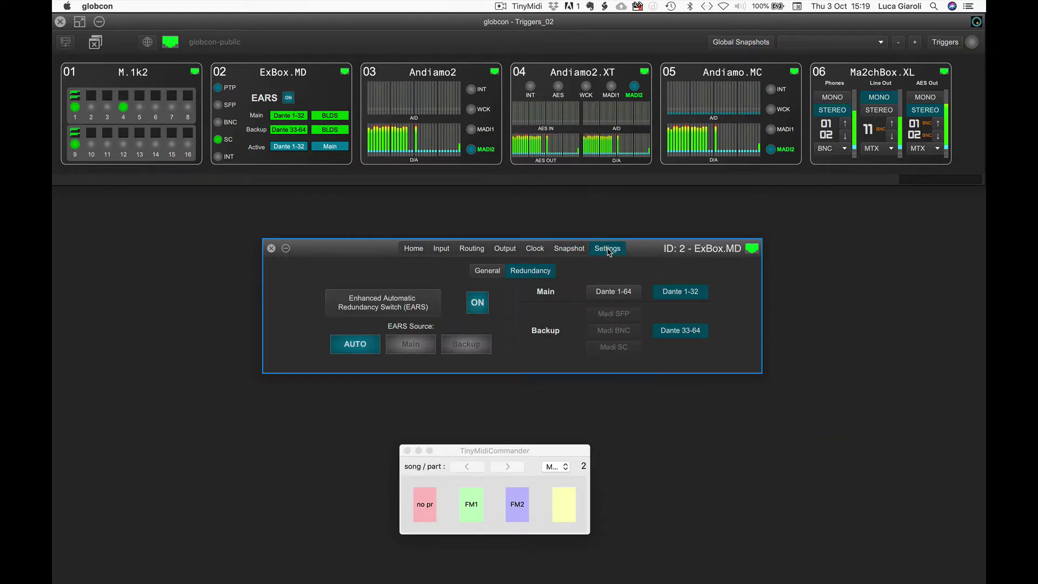
click(405, 345)
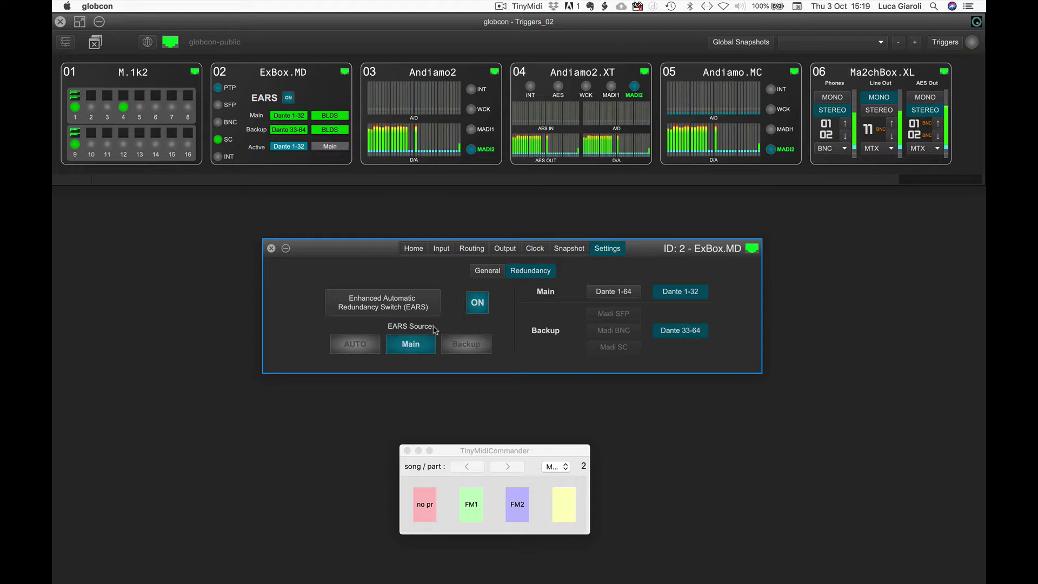
click(560, 252)
click(475, 362)
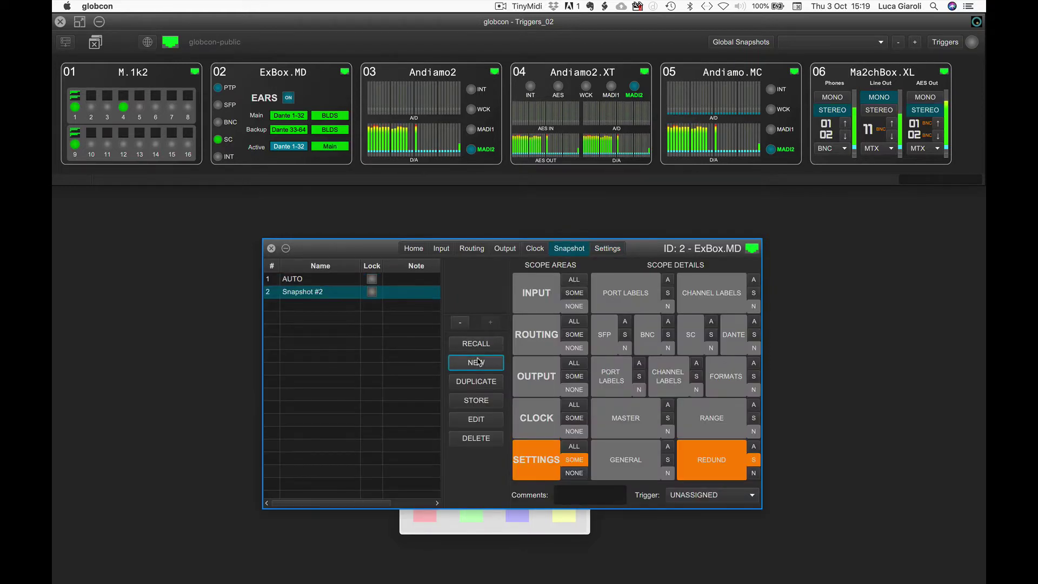
double_click(303, 290)
text(Main)
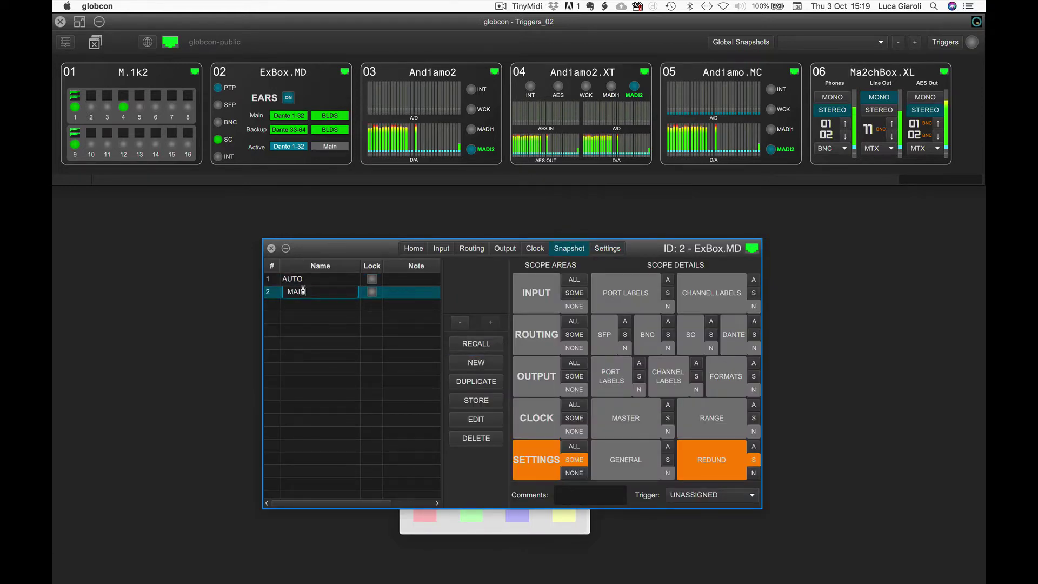
key(Return)
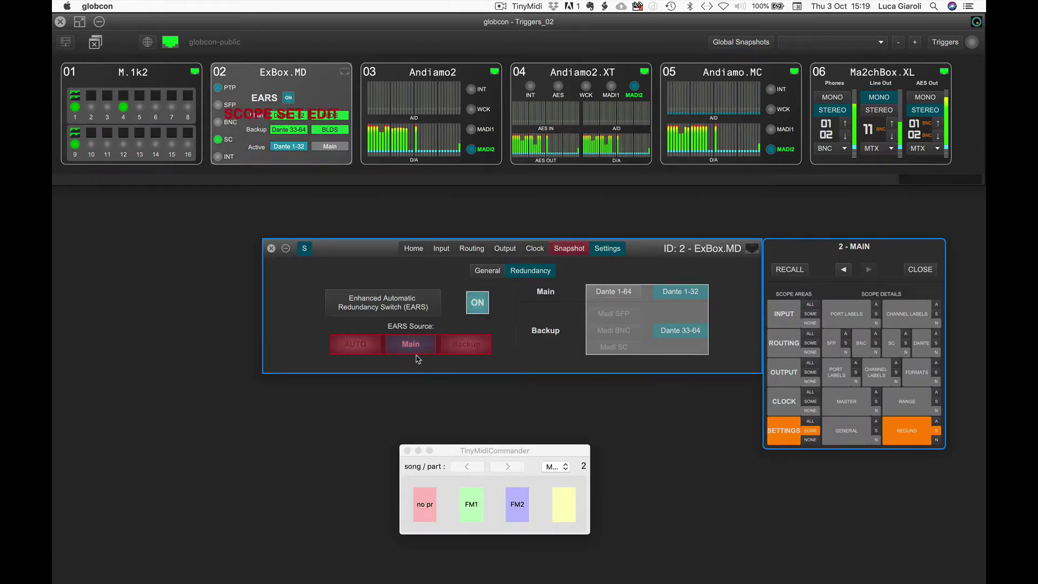
Leave the scope view and assign the TynyMIDI trigger EARS MAIN to the MAIN snapshot.
click(575, 248)
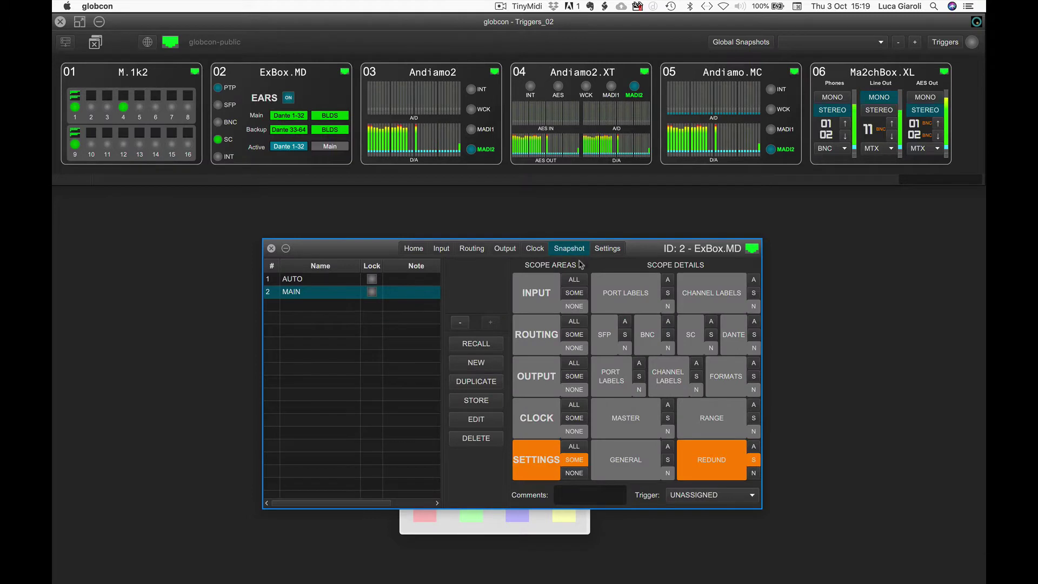
click(681, 501)
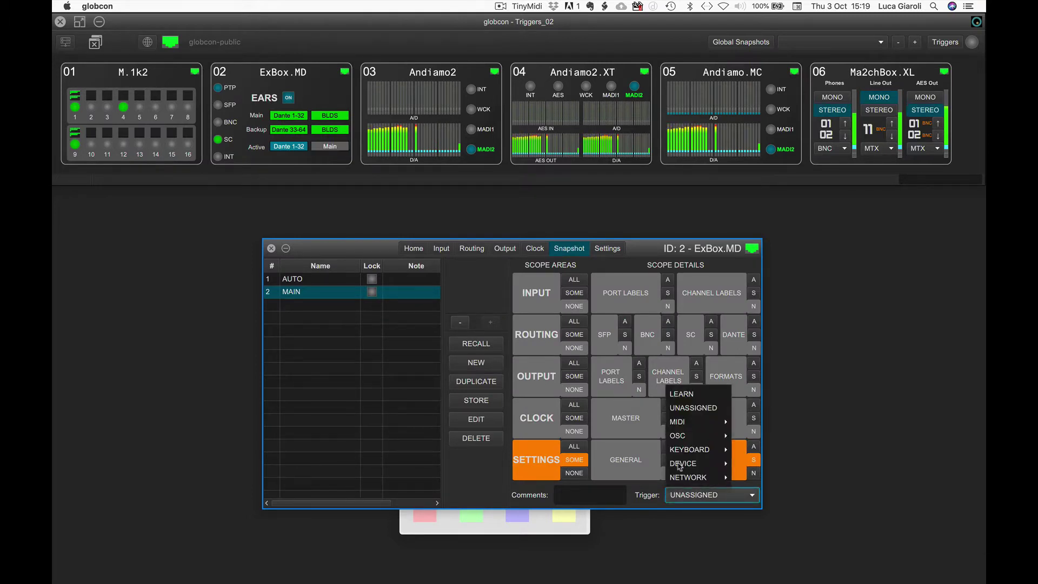
mouse_move(702, 422)
mouse_move(765, 427)
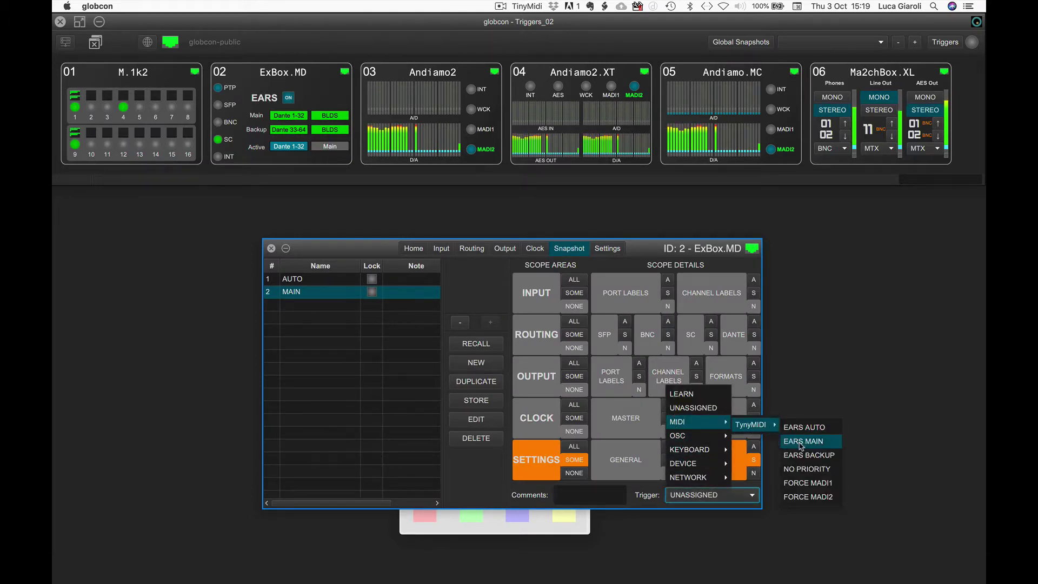
click(802, 441)
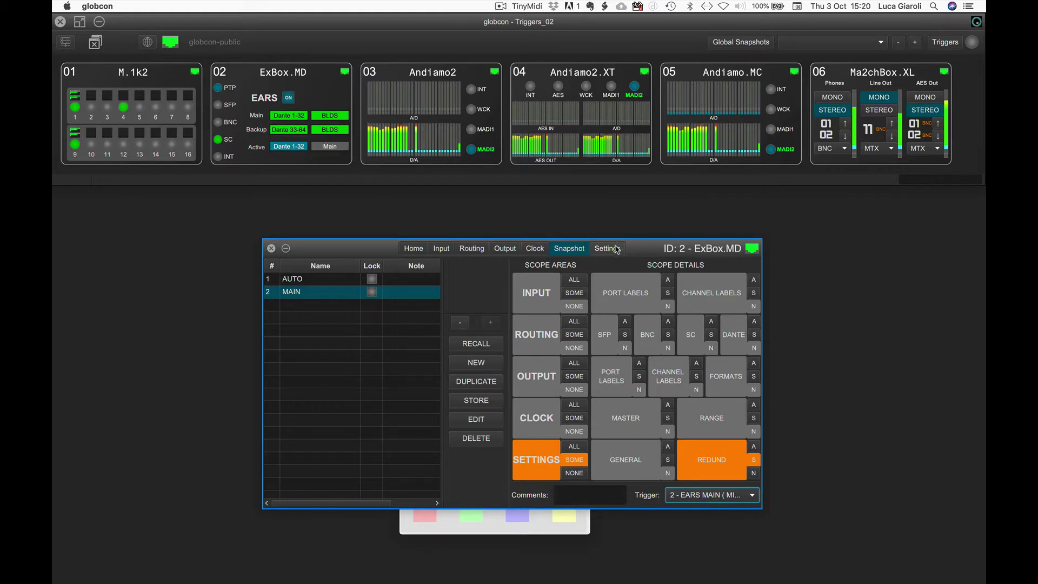
Set the ExBox.MD EARS source to Backup and create a new snapshot named BACKUP.
click(617, 250)
click(460, 348)
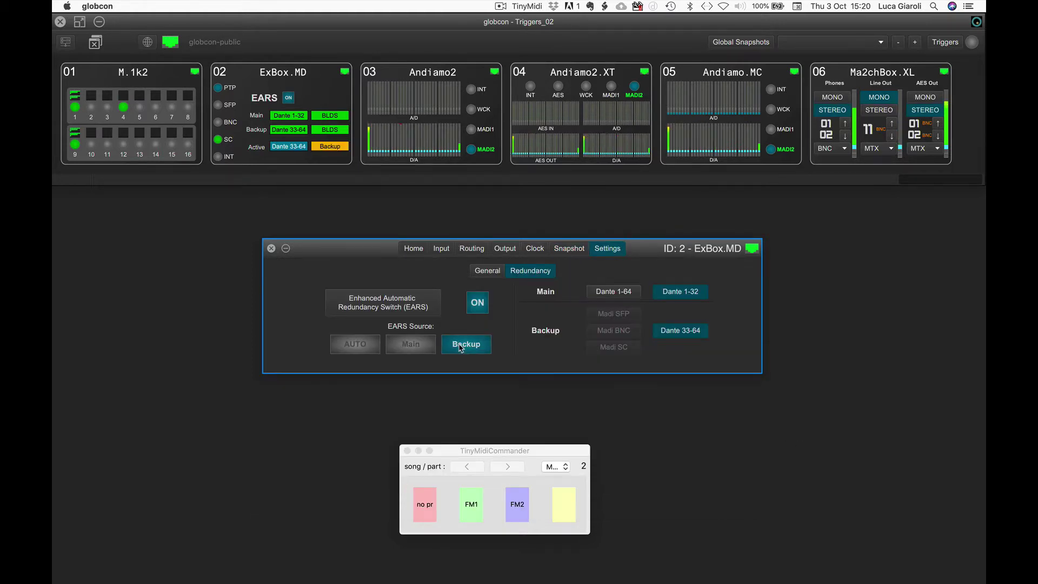
click(568, 248)
click(475, 362)
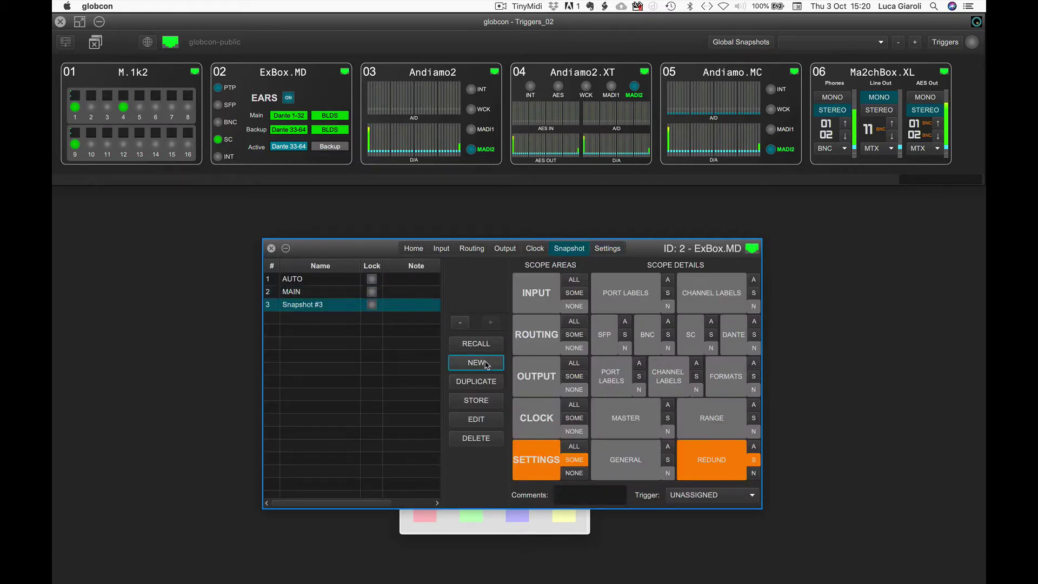
double_click(292, 306)
text(BACKUP)
key(Return)
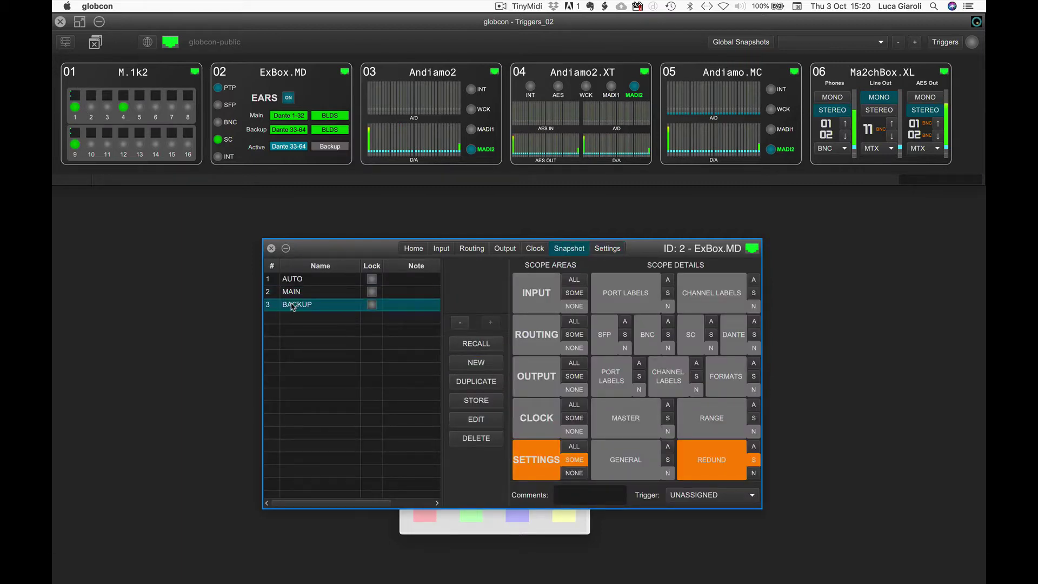
Assign the TynyMIDI trigger EARS BACKUP to the BACKUP snapshot, and show the ExBox.MD home page with its window moved slightly higher.
click(713, 494)
mouse_move(697, 421)
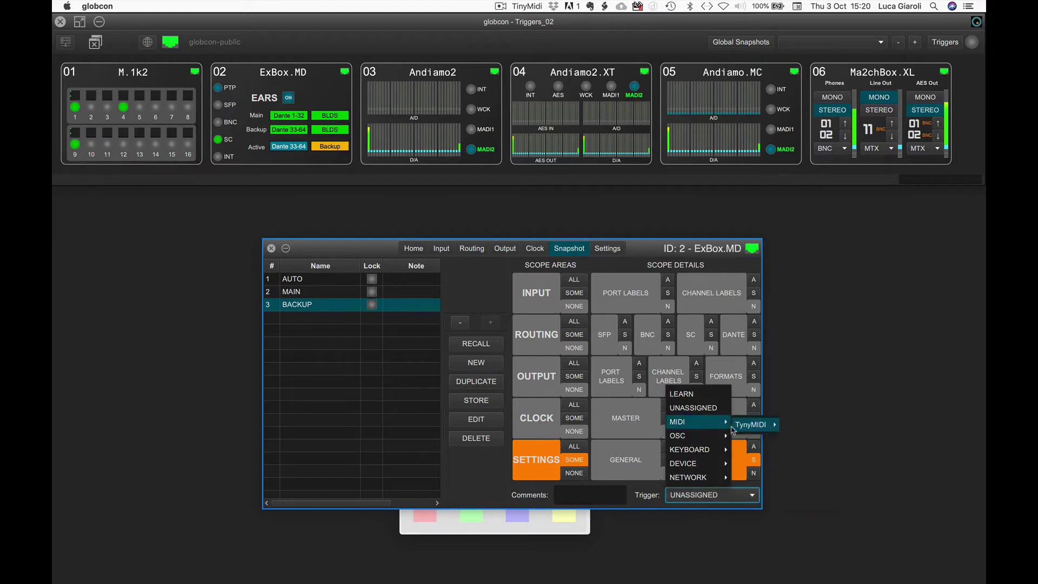
mouse_move(762, 425)
click(808, 455)
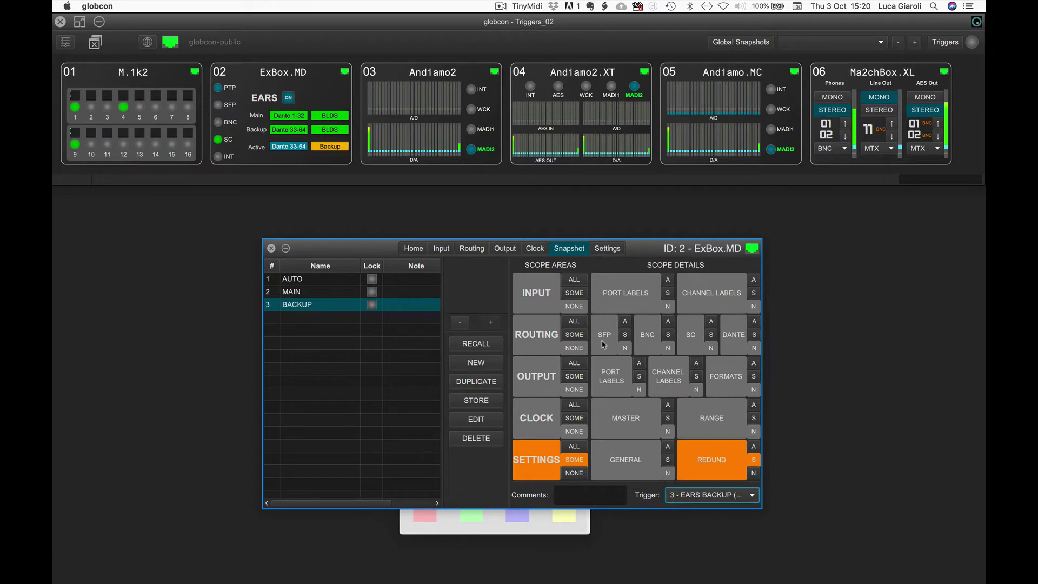
click(413, 249)
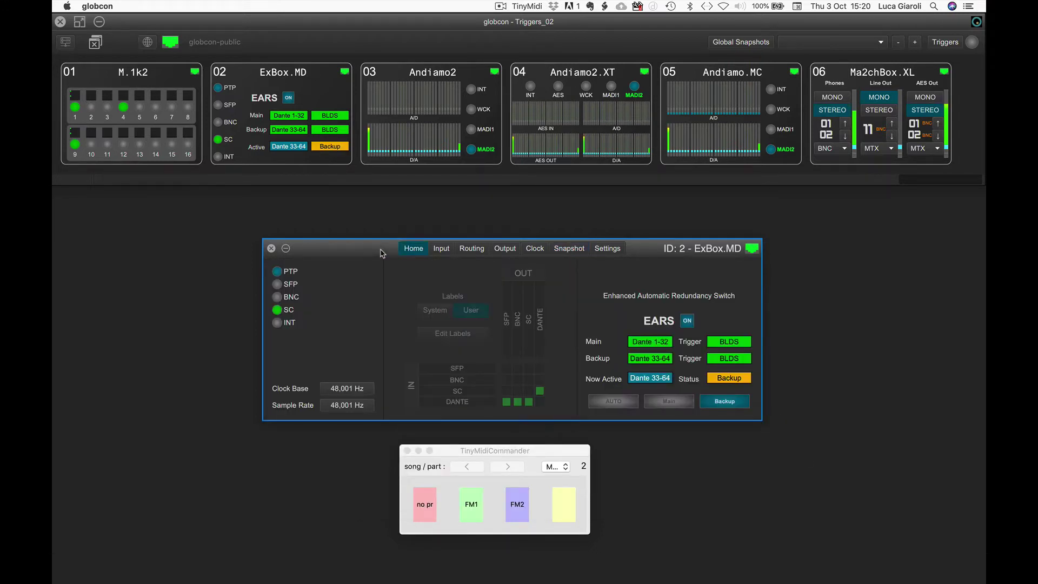
drag(381, 253, 371, 218)
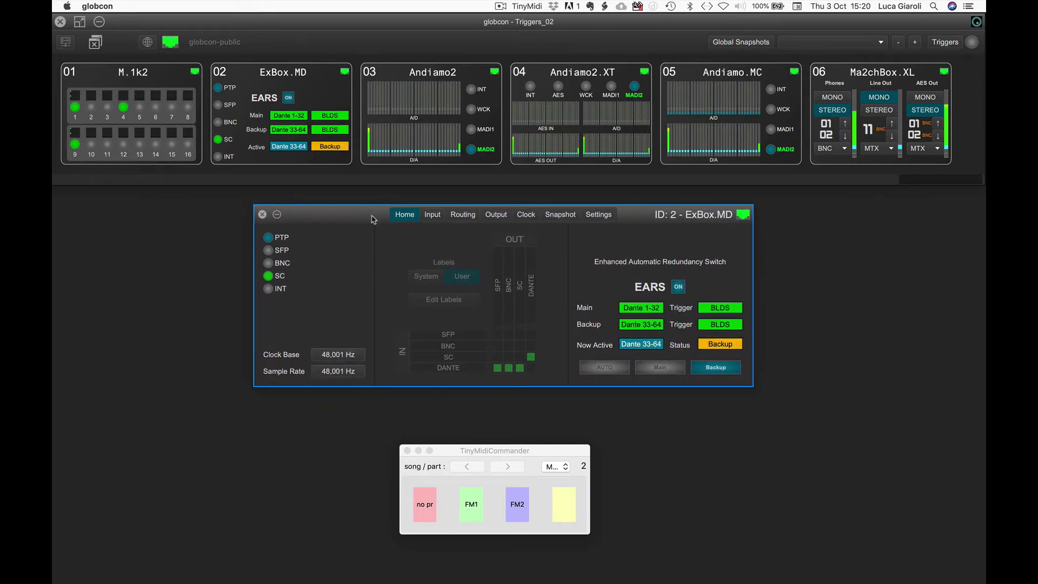
In TinyMidiCommander, go back to part 1 and fire the Auto, Main and Back triggers to test the ExBox.MD snapshots.
click(468, 467)
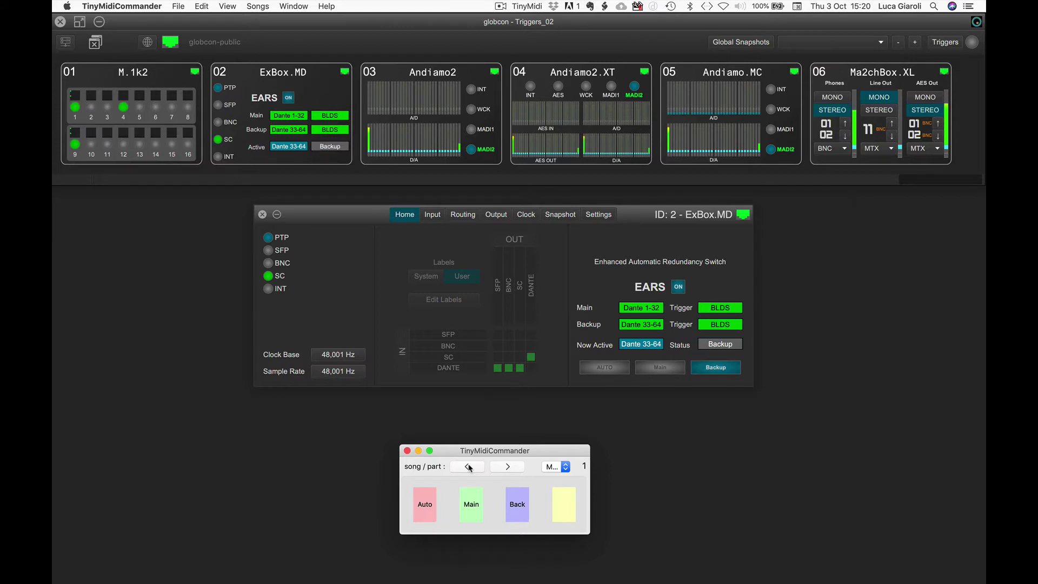
click(426, 501)
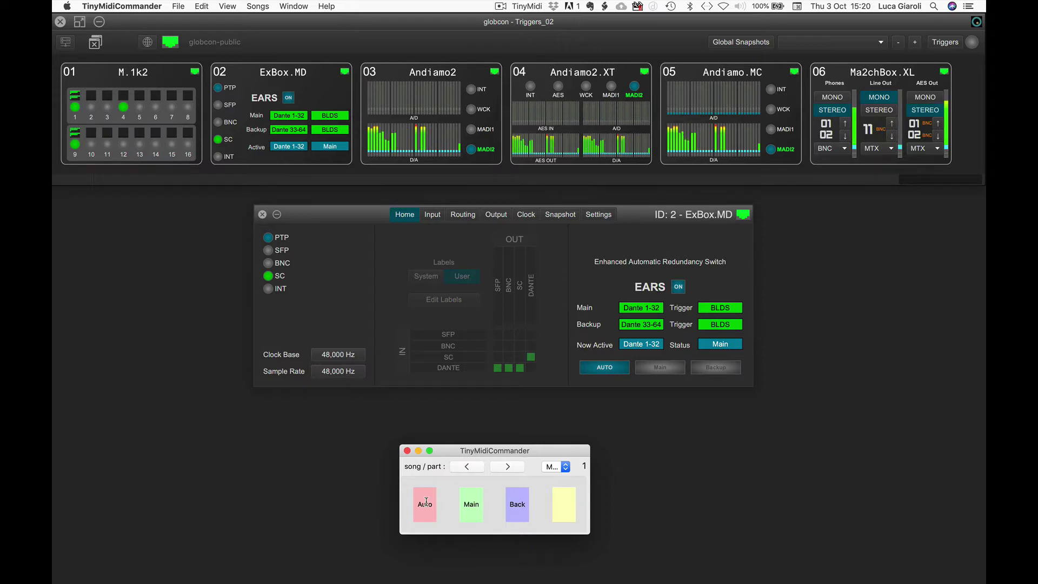
click(471, 503)
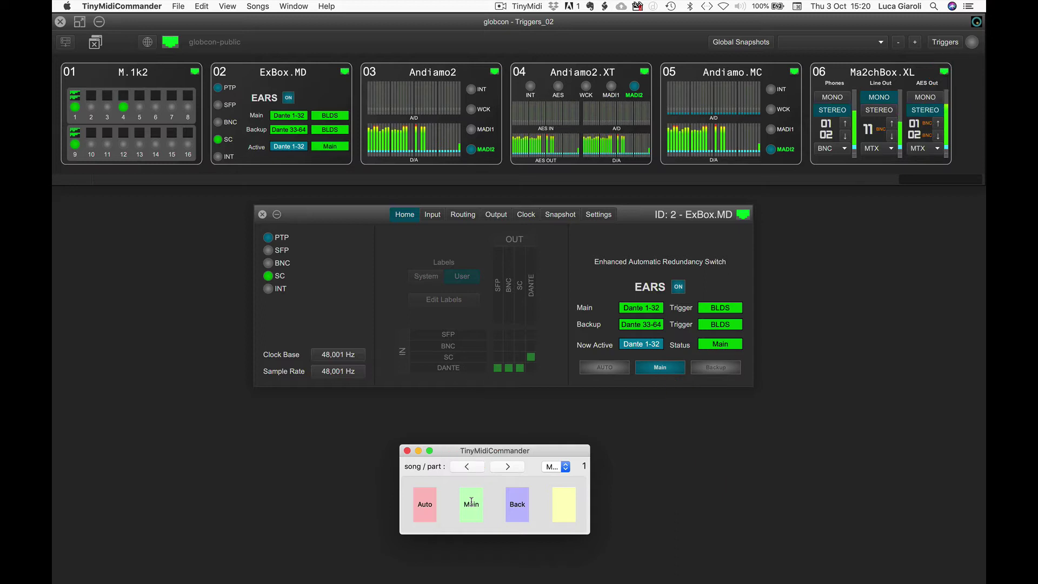
click(514, 505)
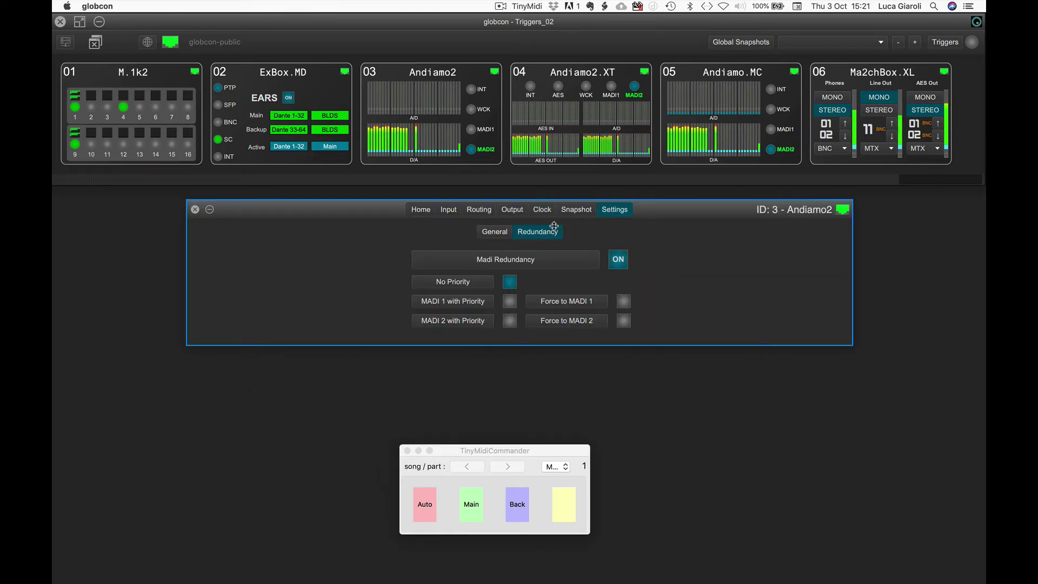
In globcon, create a new Andiamo2 snapshot and name it NO PRIORITY.
click(576, 210)
click(458, 323)
double_click(227, 240)
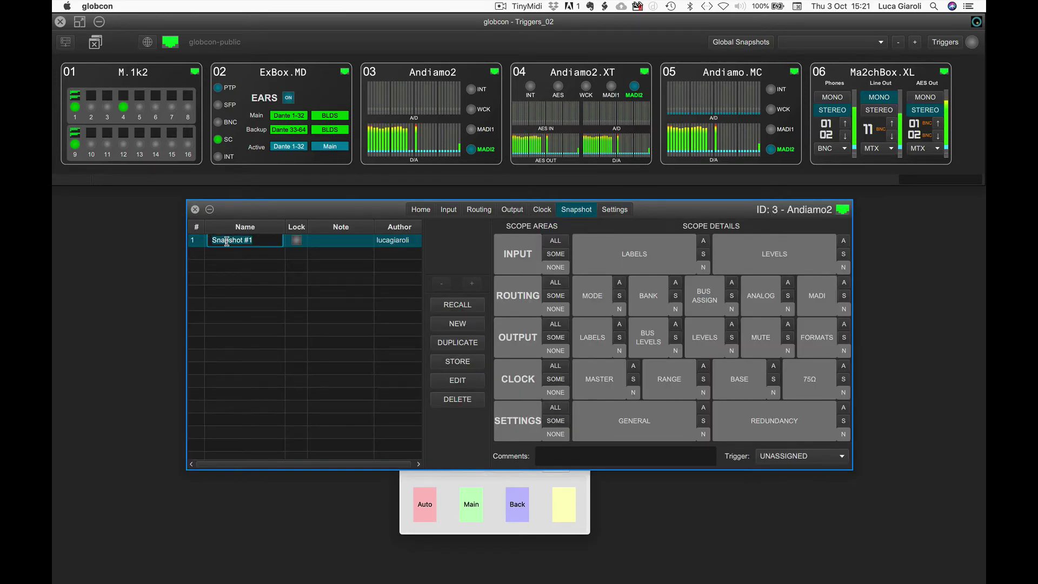
text(NO PRIORITY)
key(Return)
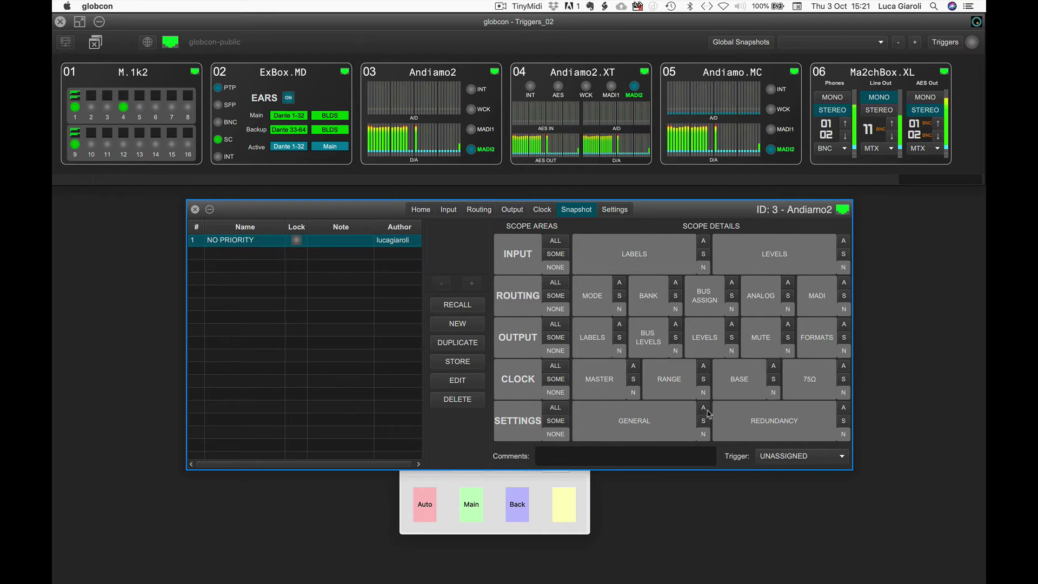
Include all MADI redundancy settings in the scope of Andiamo2's NO PRIORITY snapshot and return to the snapshot list.
click(774, 421)
click(618, 259)
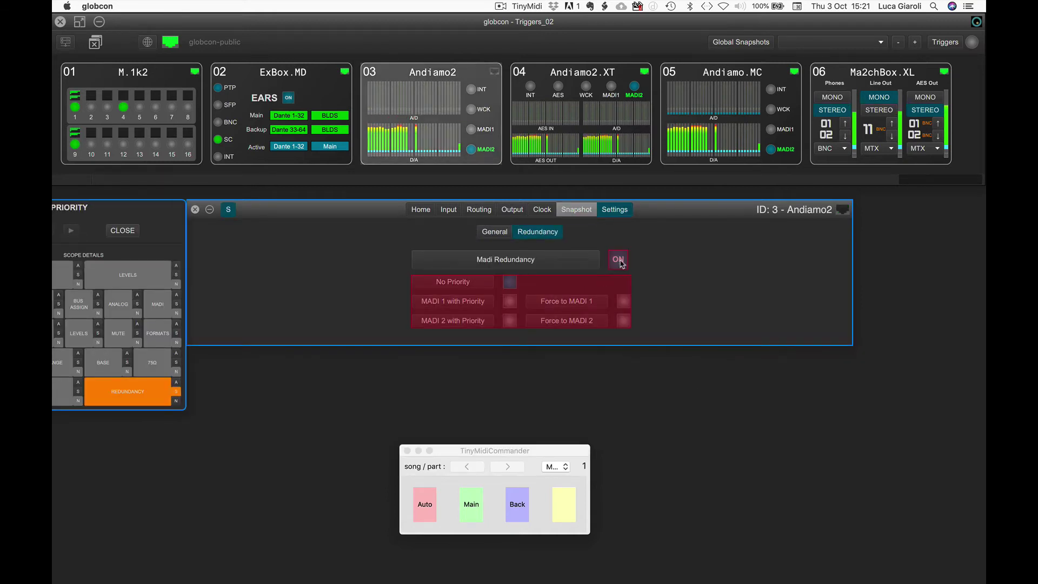
click(567, 212)
Assign the TynyMIDI trigger NO PRIORITY to Andiamo2's NO PRIORITY snapshot.
click(799, 455)
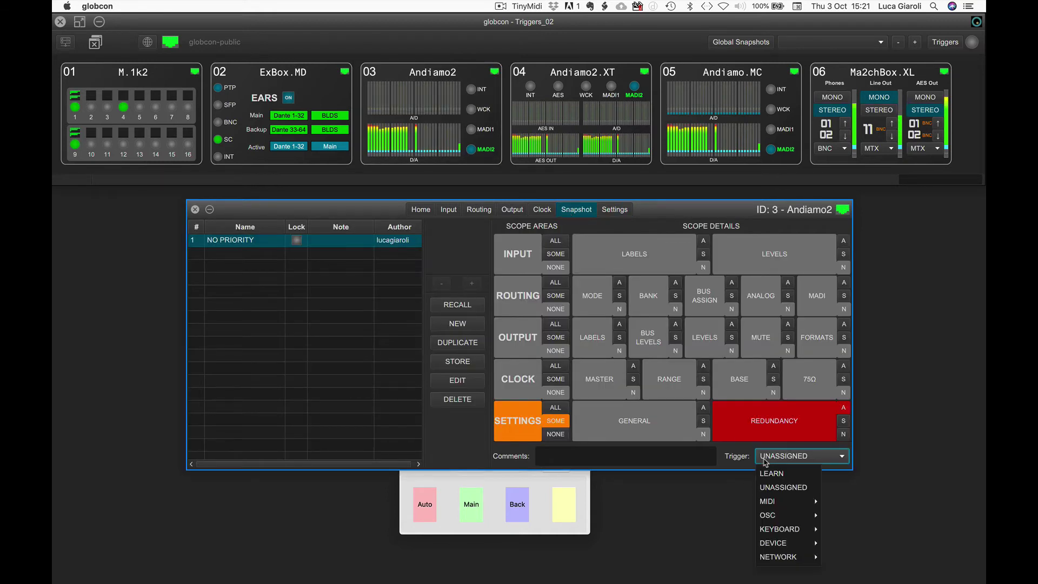
mouse_move(773, 502)
mouse_move(843, 504)
click(900, 539)
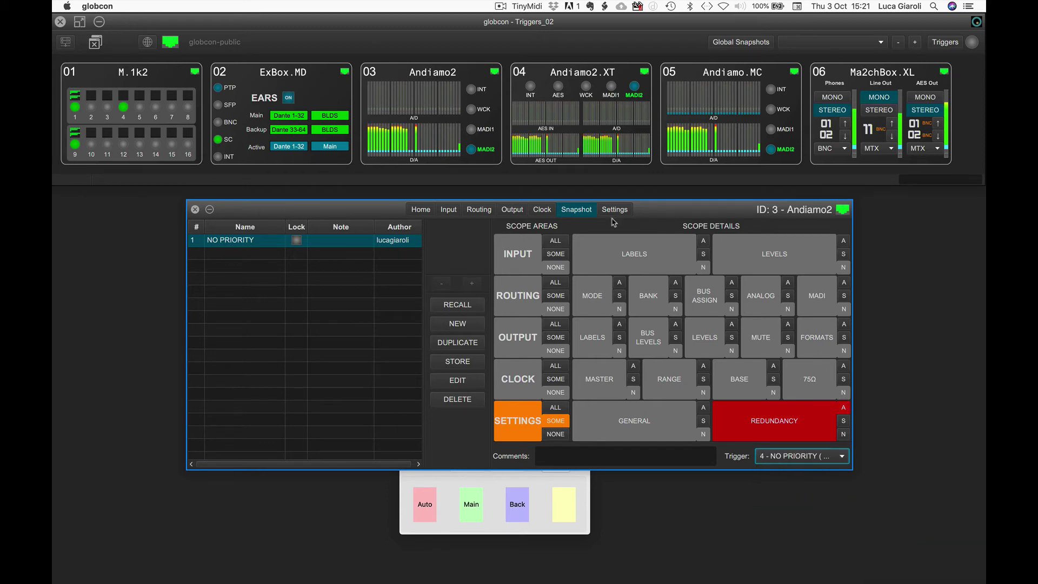
Set Andiamo2's redundancy to Force to MADI 1 and create a new snapshot named FORCE MADI1.
click(614, 211)
click(576, 209)
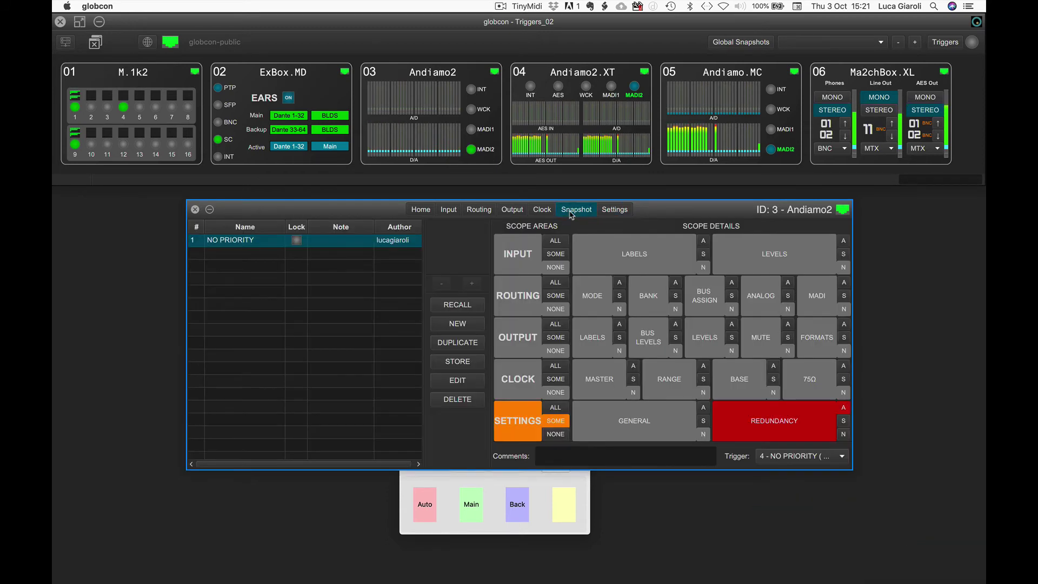
click(457, 323)
double_click(232, 252)
text(FORCE)
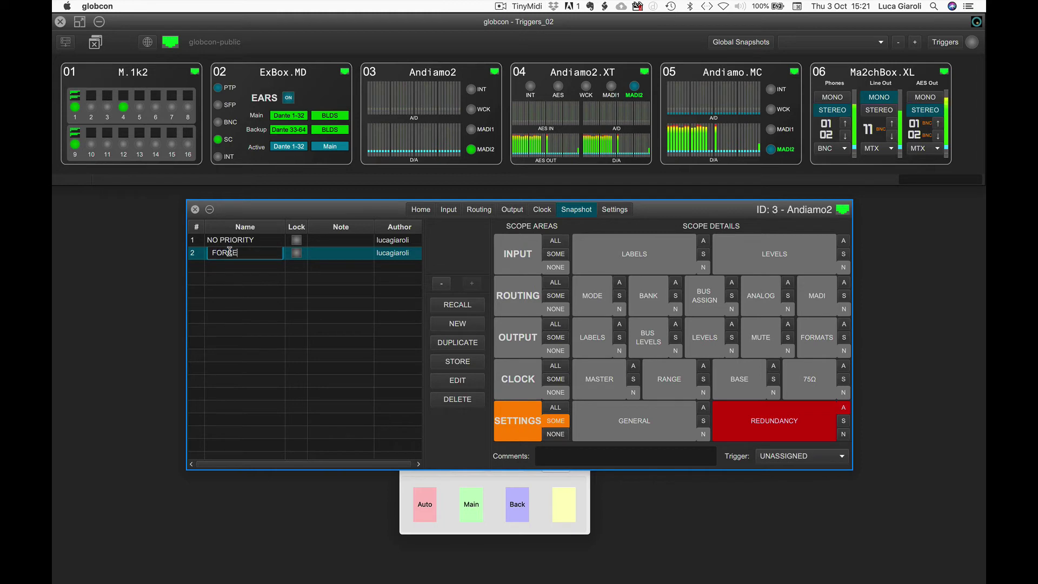
text( MADI1)
key(Return)
Assign the TynyMIDI trigger FORCE MADI1 to the FORCE MADI1 snapshot.
click(802, 456)
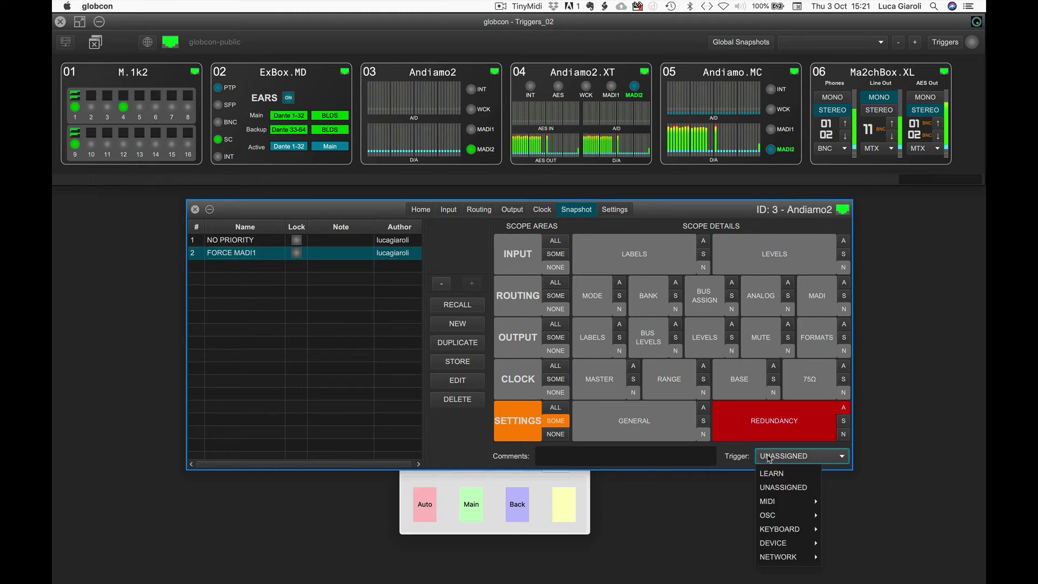
mouse_move(800, 500)
mouse_move(845, 501)
click(913, 552)
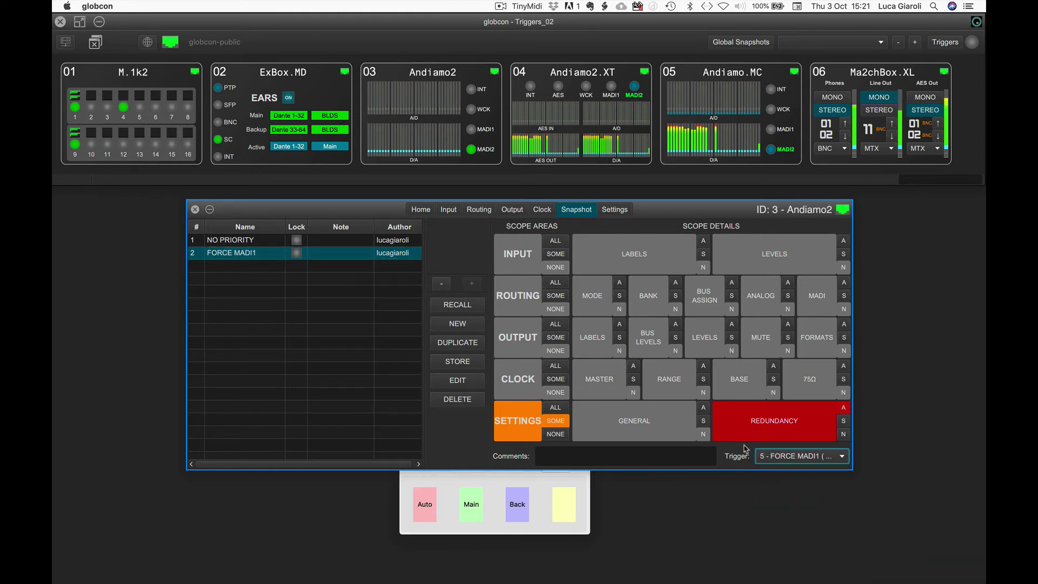
Set Andiamo2's redundancy to Force to MADI 2 and create a new snapshot named FORCE MADI2.
click(609, 210)
click(624, 320)
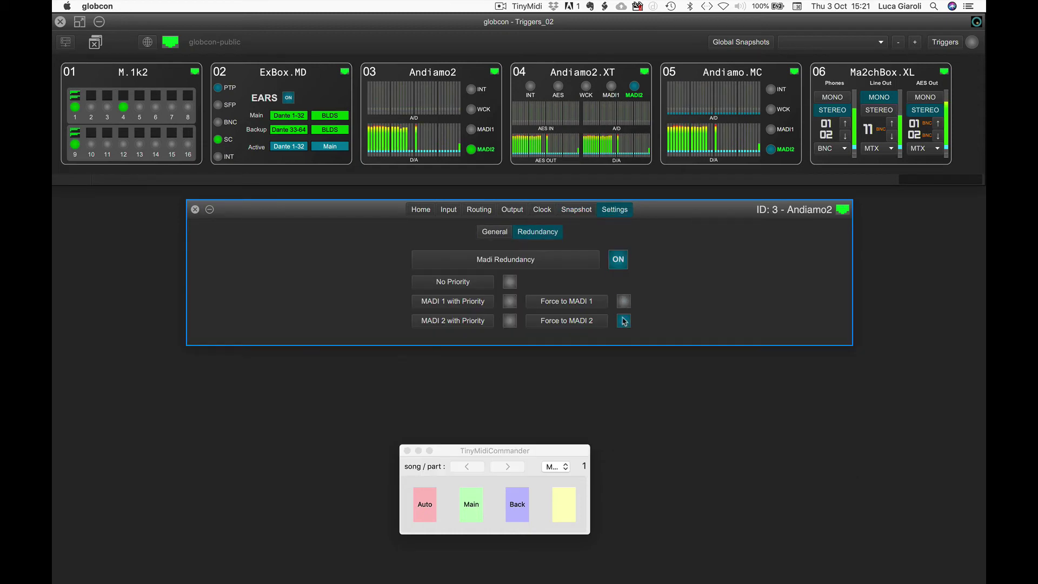
click(576, 211)
click(457, 324)
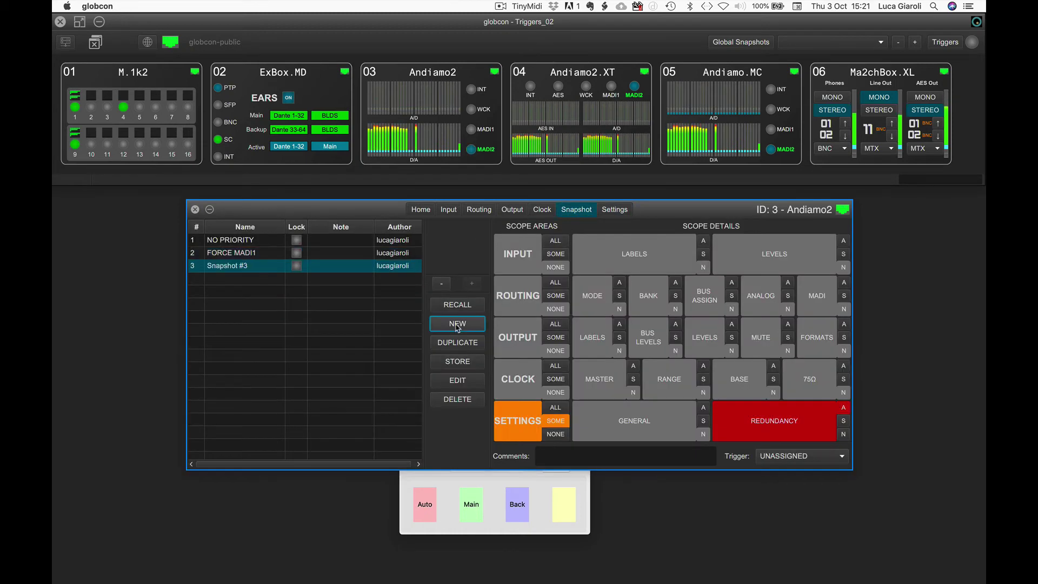
double_click(223, 266)
text(FORCE MADI)
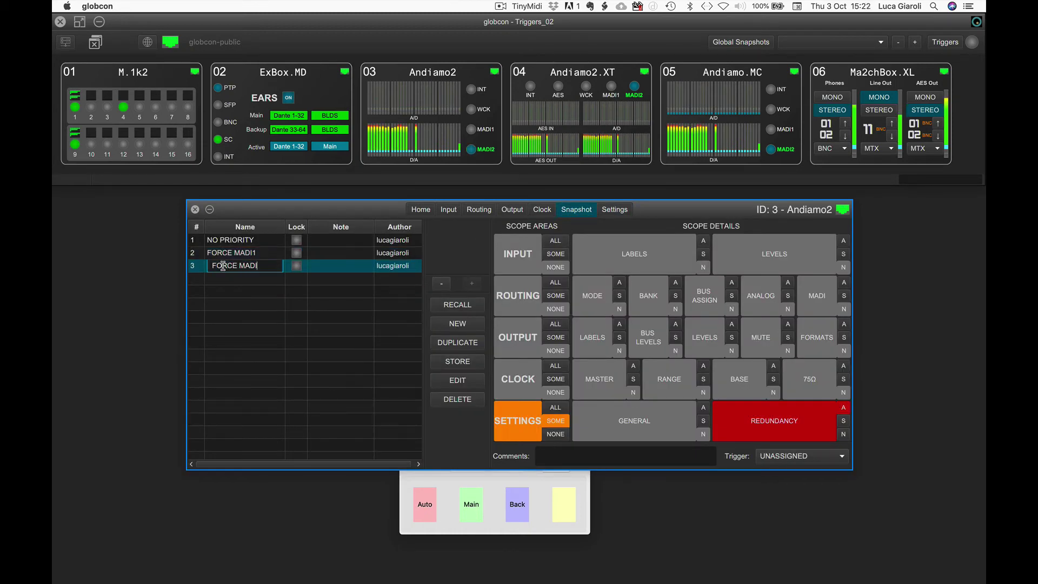
text(2)
key(Return)
Assign the TynyMIDI trigger FORCE MADI2 to the FORCE MADI2 snapshot.
click(800, 456)
mouse_move(784, 501)
mouse_move(840, 504)
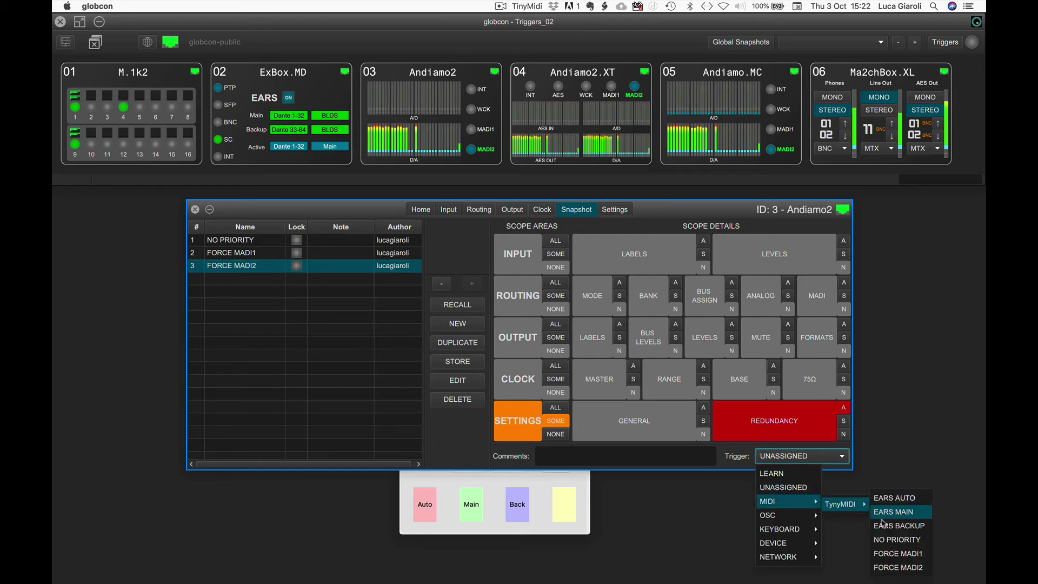
click(894, 567)
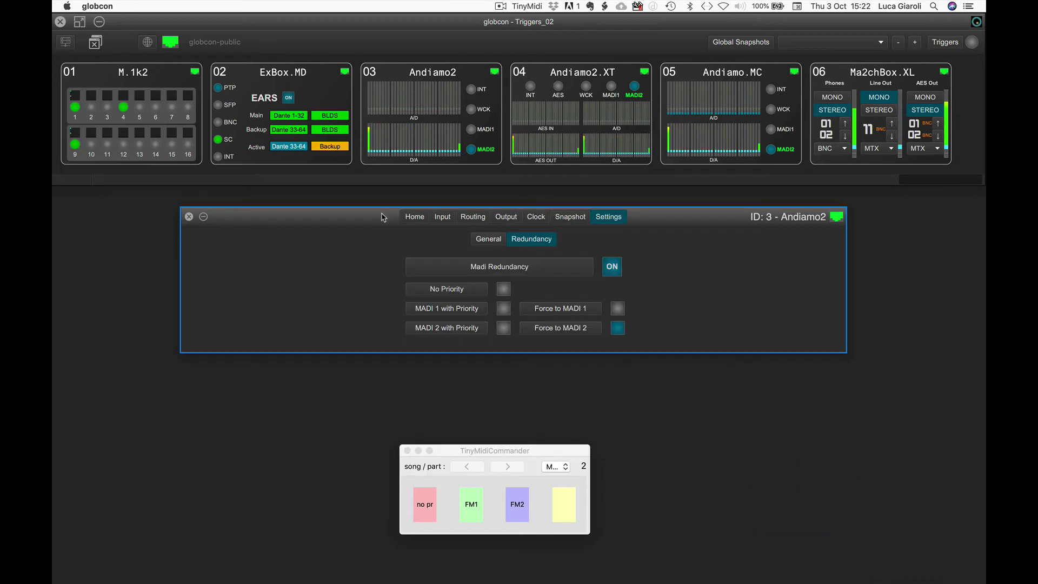
In TinyMidiCommander, fire the no pr, FM1 and FM2 triggers to test Andiamo2's redundancy snapshots.
click(420, 507)
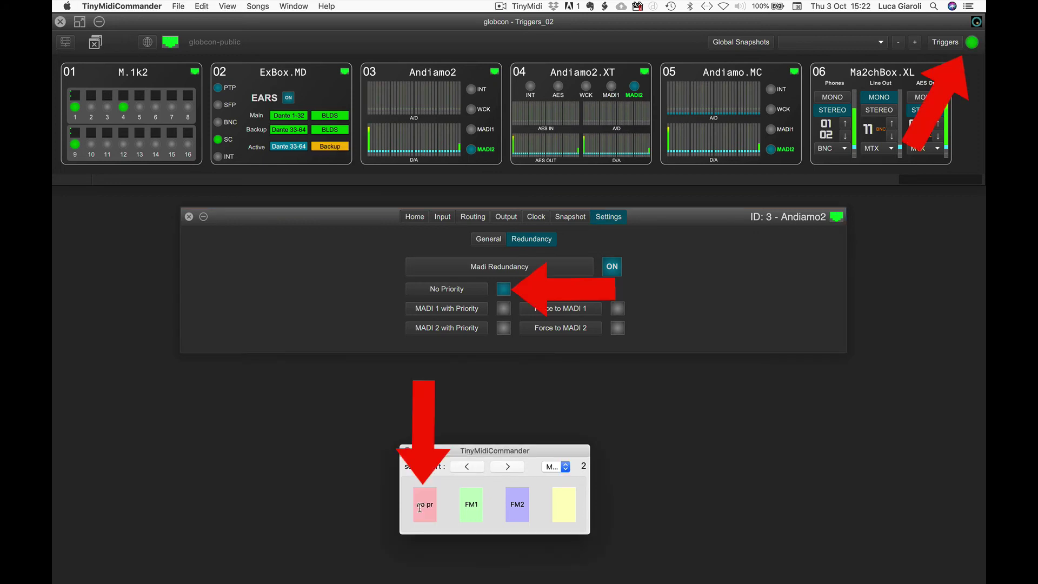
click(471, 508)
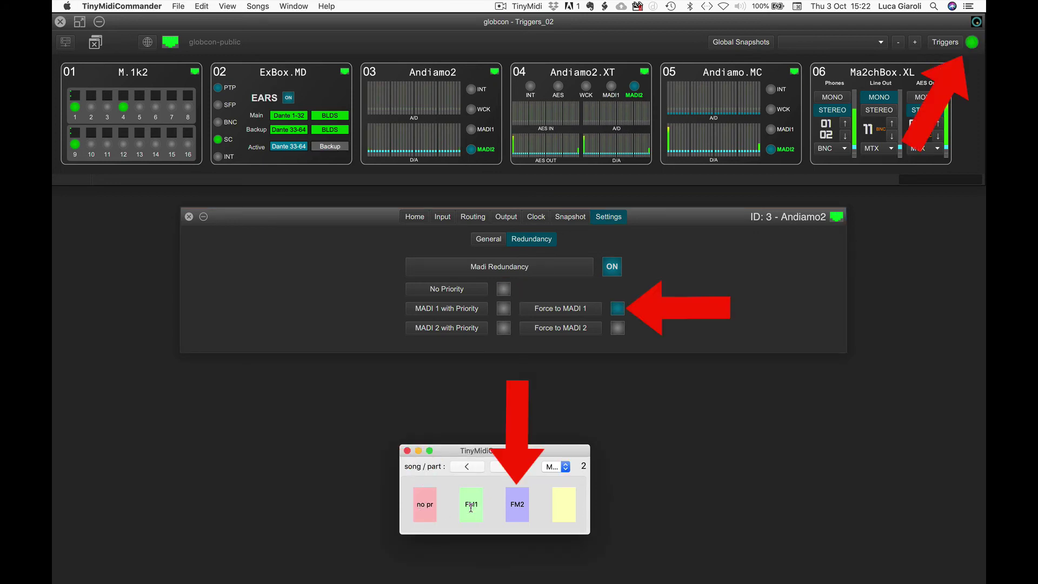
click(525, 508)
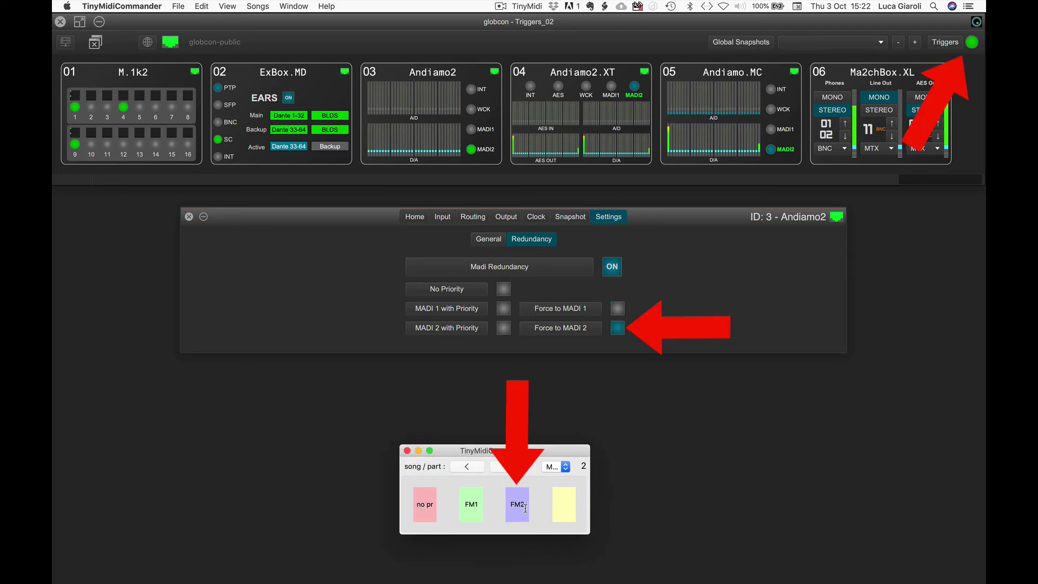